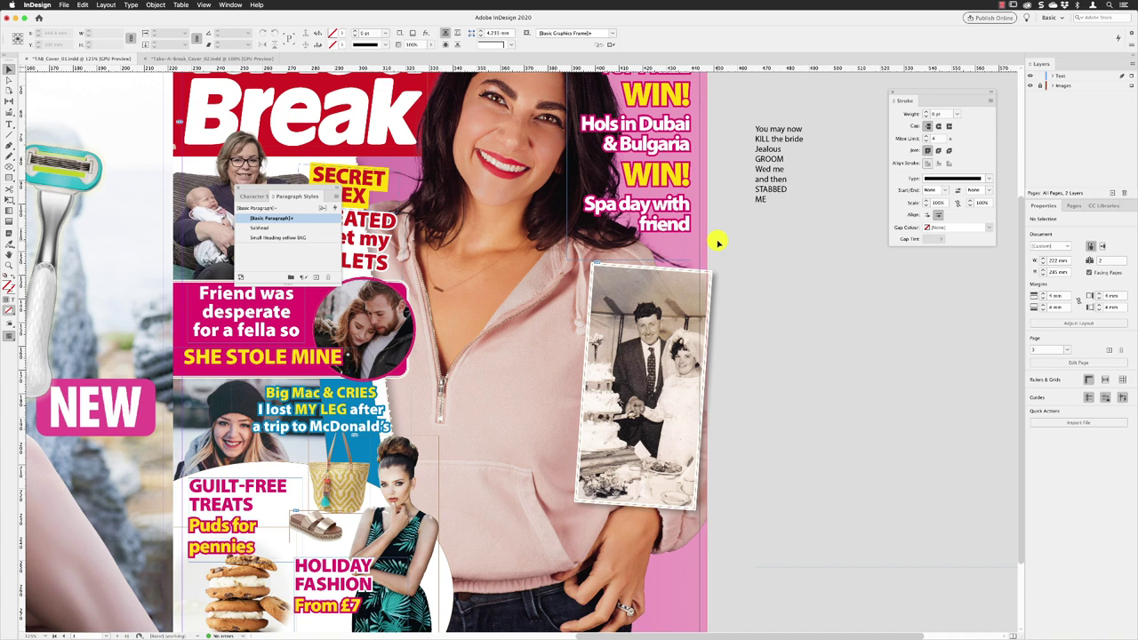
# Step: Move the lines "You may now KILL the bride" out of the pasteboard text into their own frame over the model's hoodie
pyautogui.doubleClick(776, 138)
pyautogui.moveTo(803, 140); pyautogui.dragTo(764, 131)
pyautogui.press('super+c')
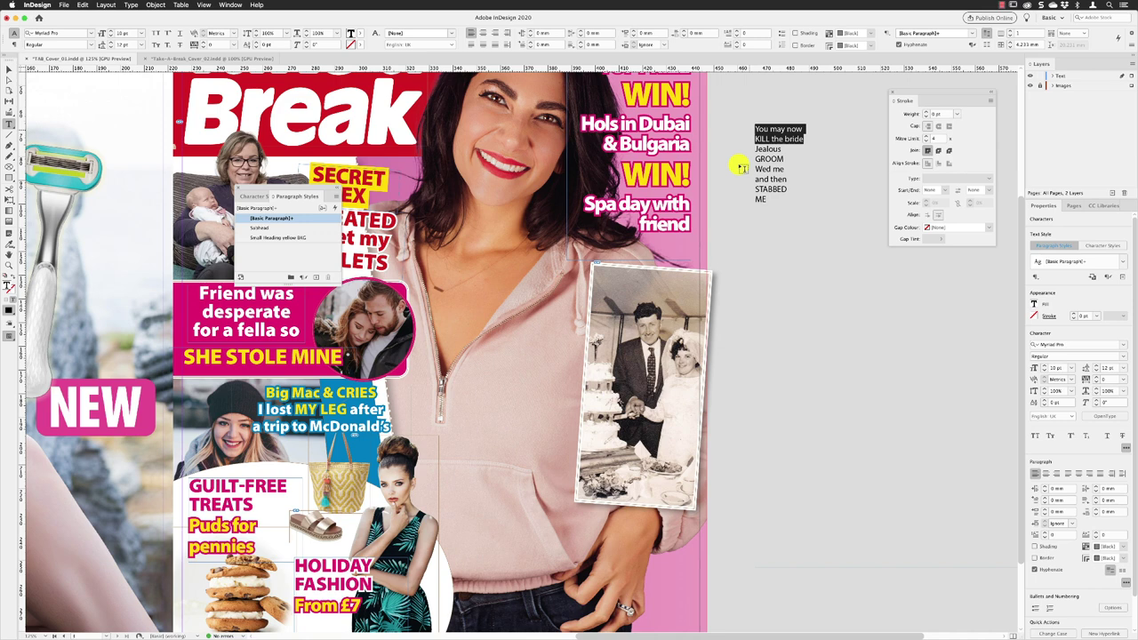
pyautogui.press('BackSpace')
pyautogui.press('Escape')
pyautogui.click(736, 167)
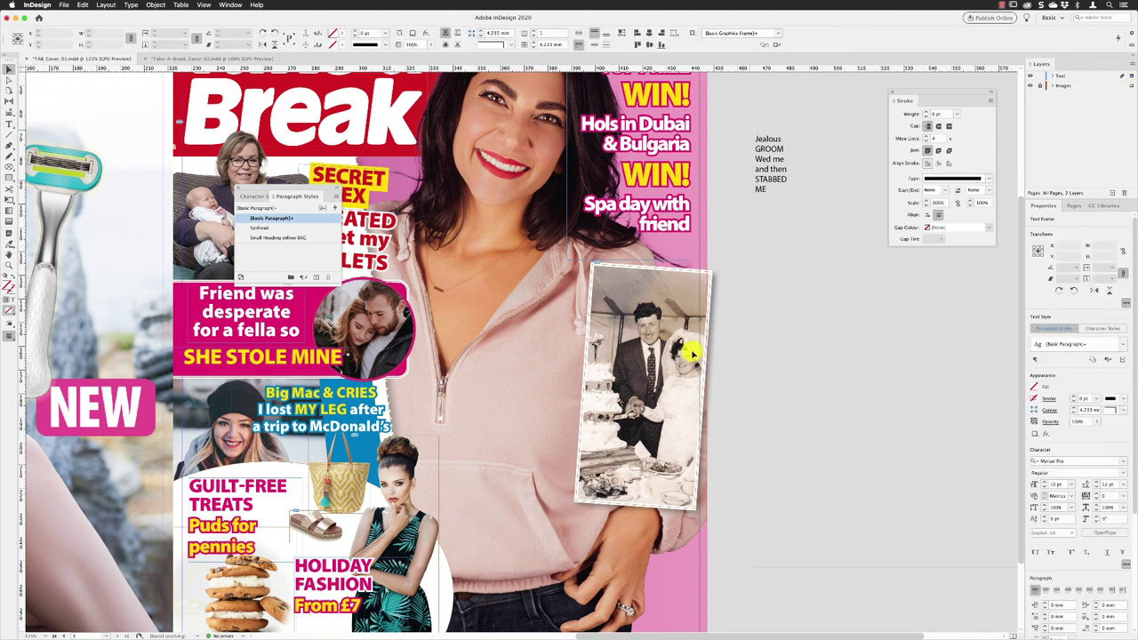
pyautogui.press('super+v')
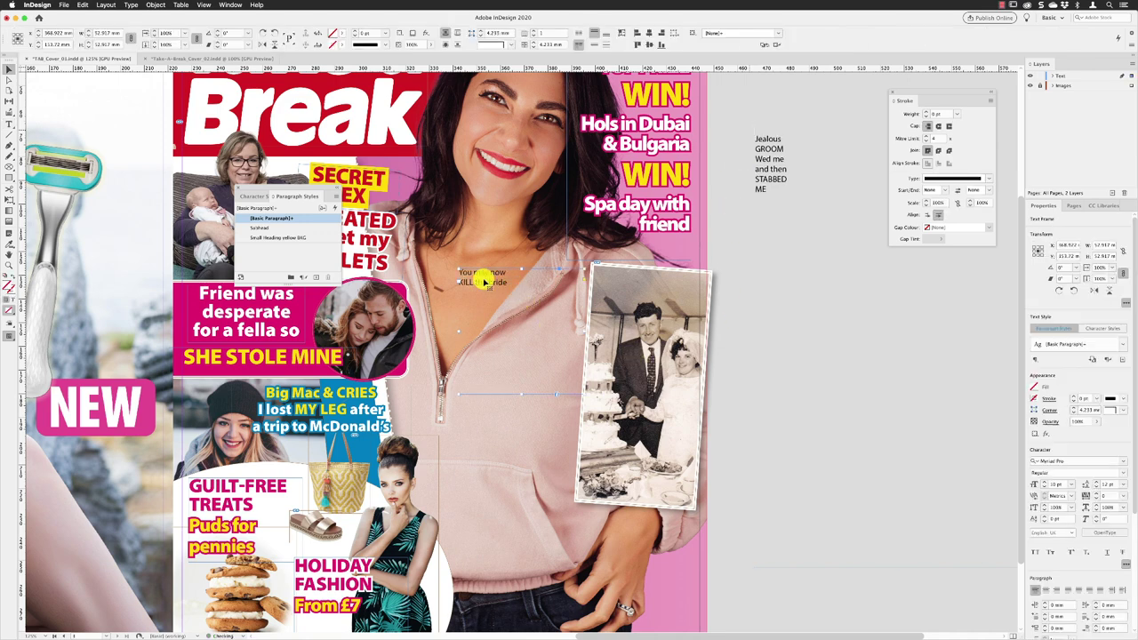
pyautogui.moveTo(478, 284); pyautogui.dragTo(447, 308)
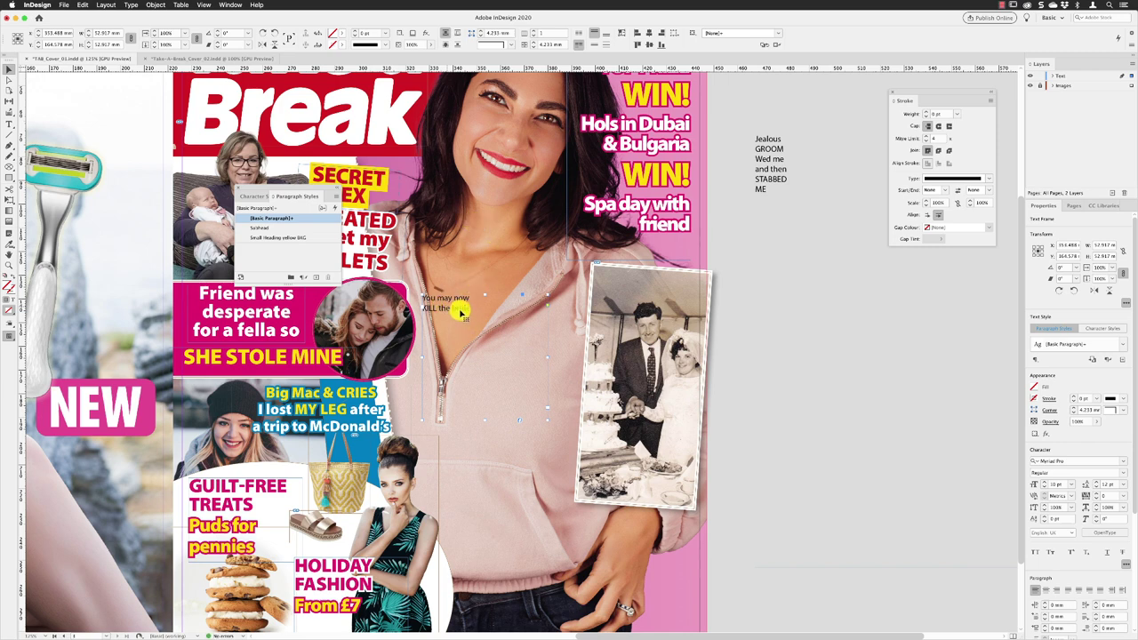
# Step: Set the "You may now KILL the bride" text to the Black font style and centre-align it
pyautogui.doubleClick(460, 318)
pyautogui.press('super+a')
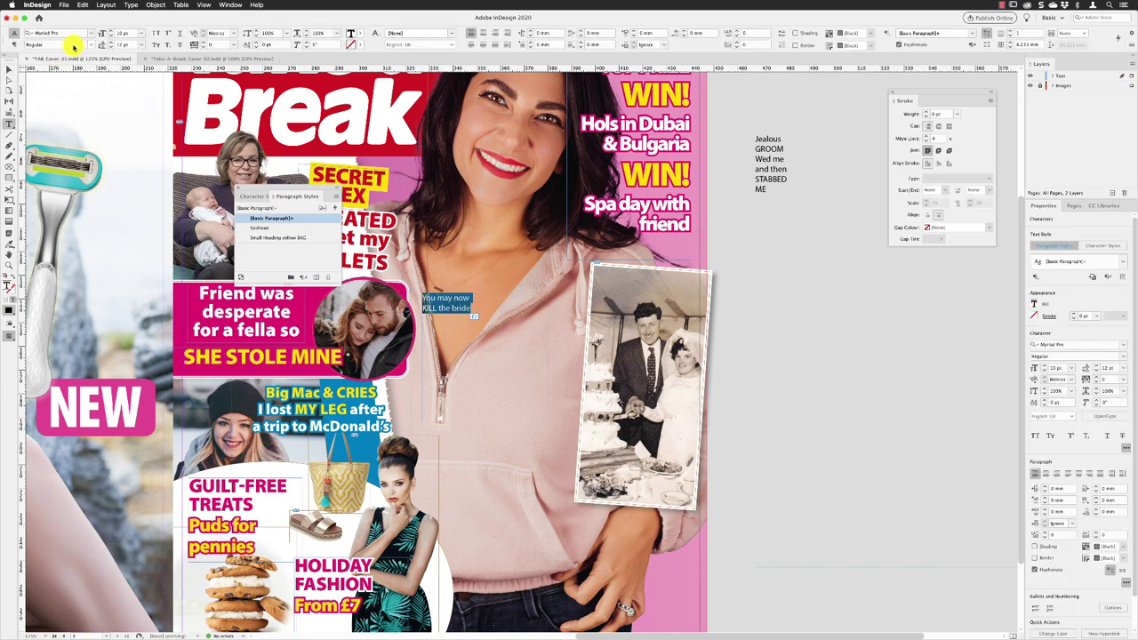
pyautogui.click(94, 45)
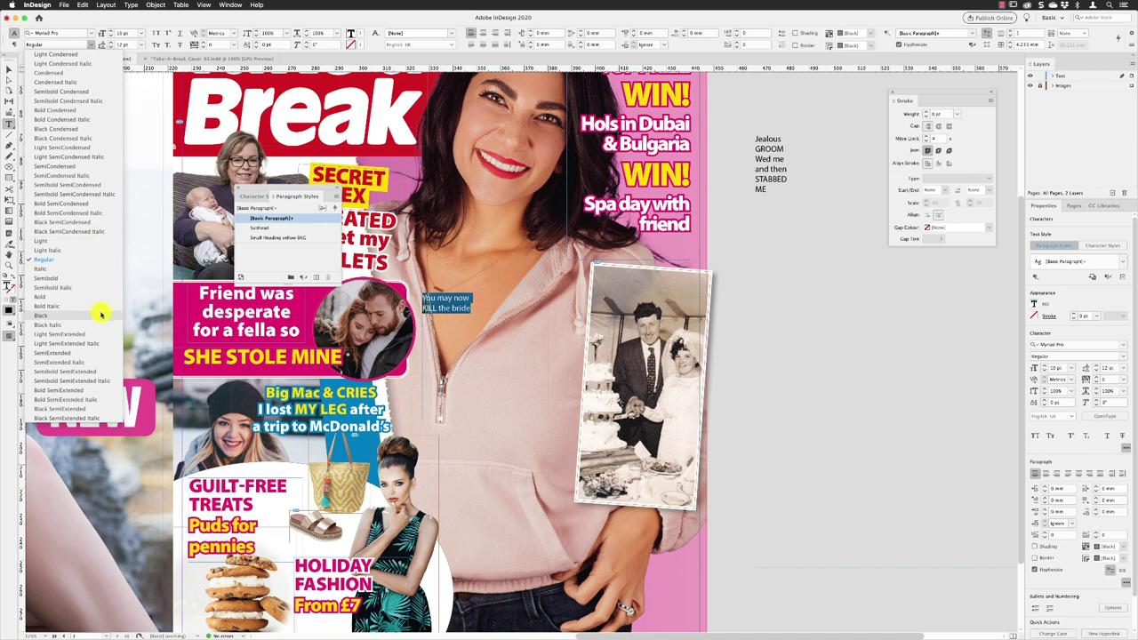
pyautogui.click(102, 313)
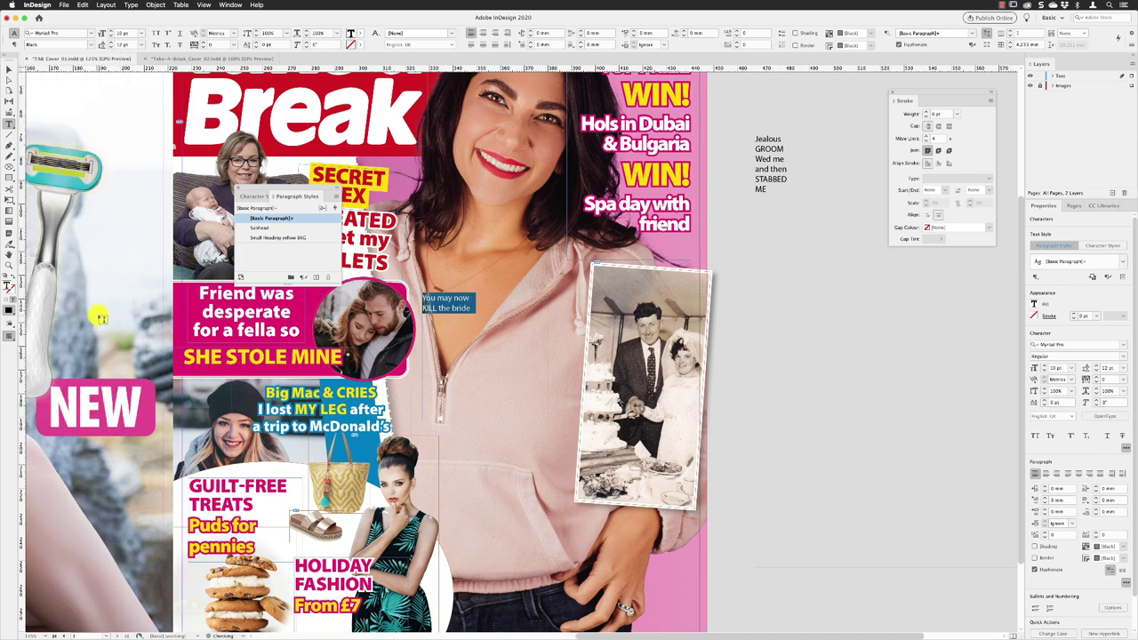
pyautogui.click(483, 33)
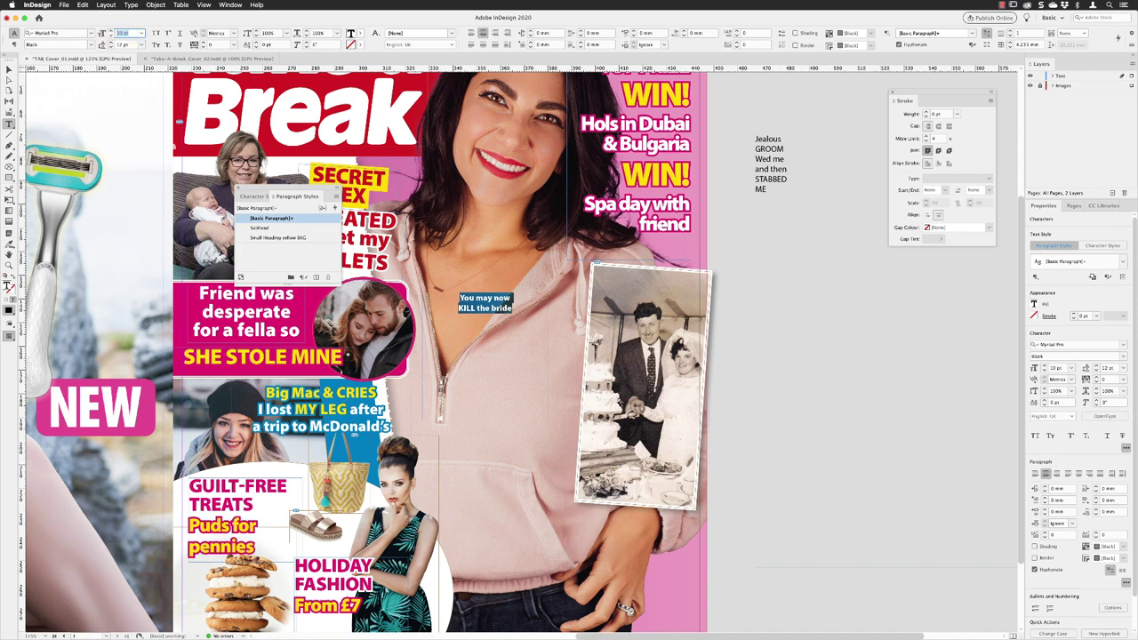
# Step: Set the headline's font size to 32 pt and its leading to 29 pt
pyautogui.write('12')
pyautogui.click(152, 51)
pyautogui.click(129, 44)
pyautogui.click(109, 44)
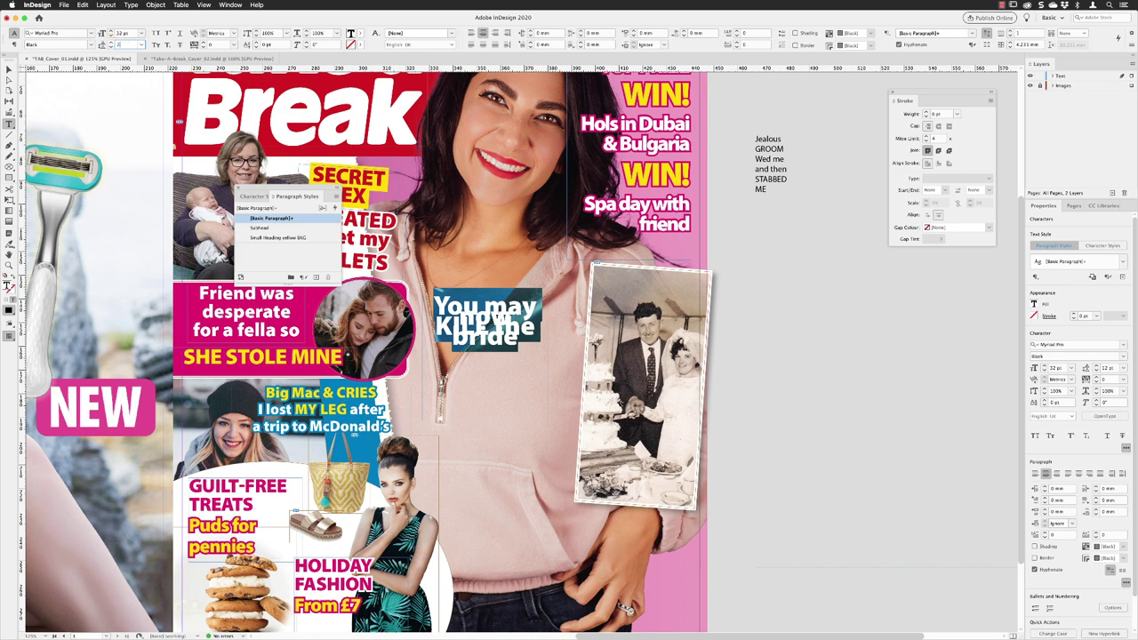
pyautogui.press('Return')
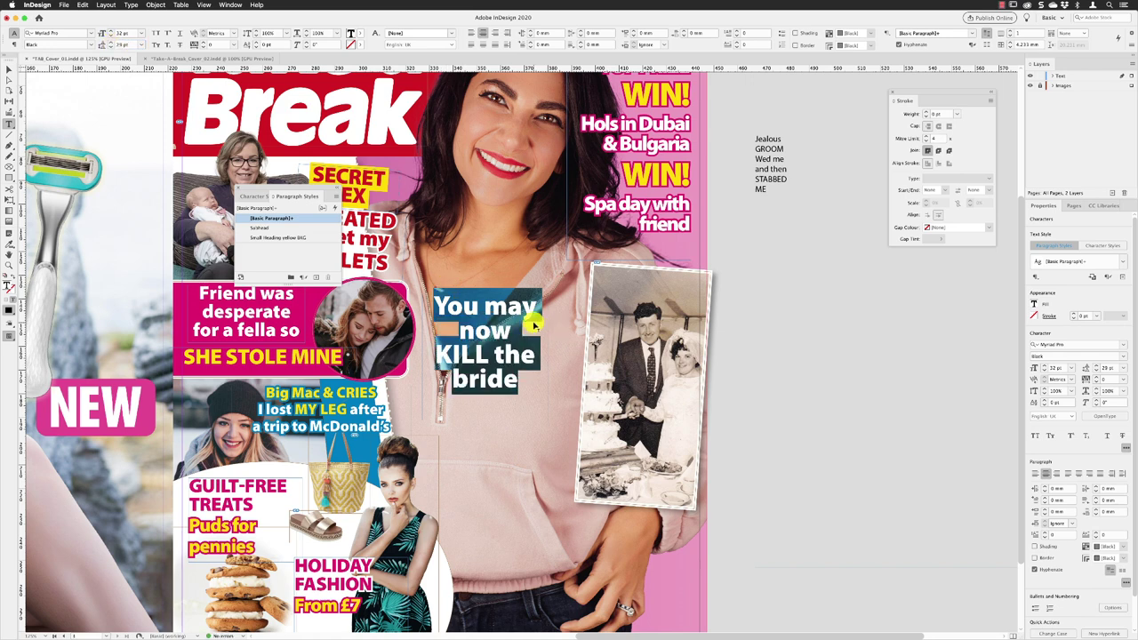
# Step: Widen the headline frame to about 78 mm so the text fits on two lines, and shift it slightly left
pyautogui.press('Escape')
pyautogui.click(529, 327)
pyautogui.moveTo(545, 356); pyautogui.dragTo(602, 348)
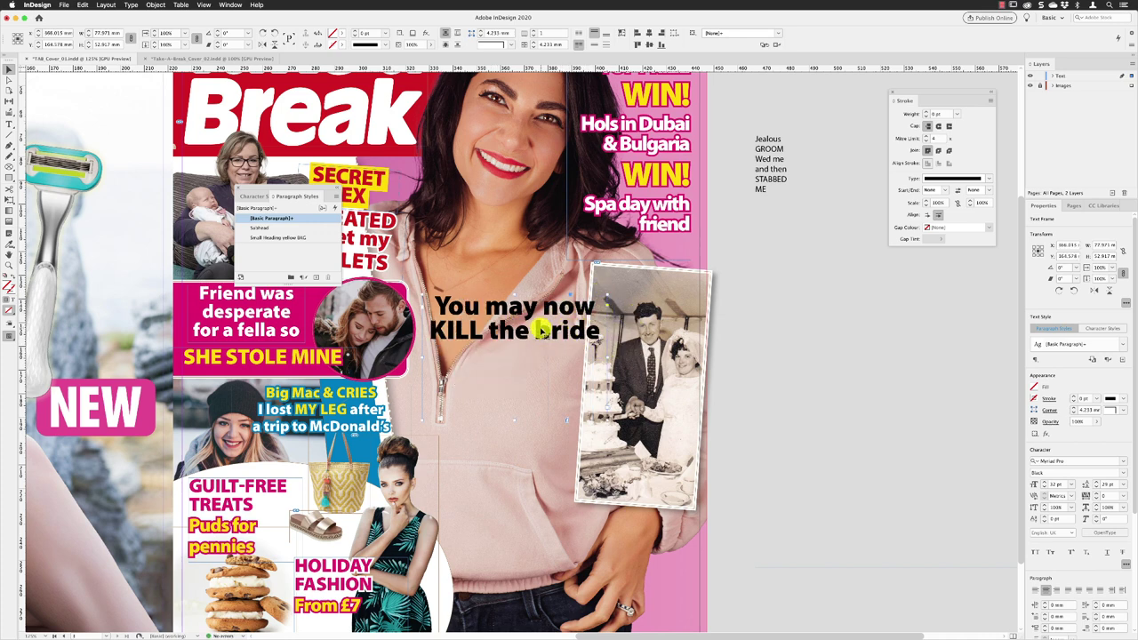
pyautogui.moveTo(533, 330); pyautogui.dragTo(530, 329)
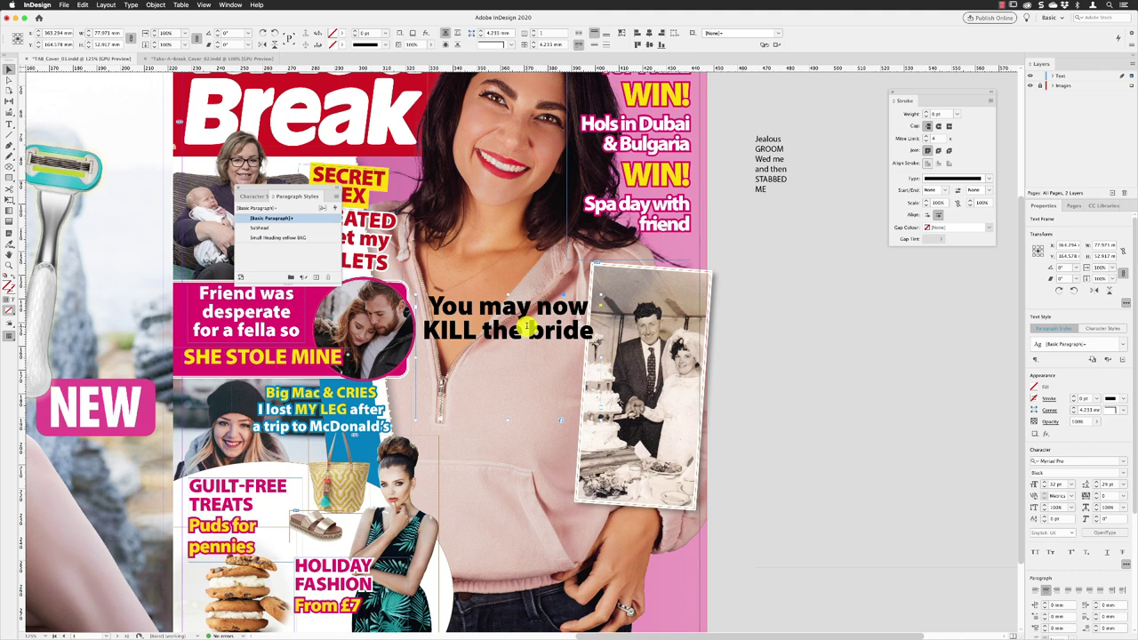
# Step: Colour the headline text TAB Red and shift its frame slightly left, clear of the wedding photo
pyautogui.doubleClick(527, 328)
pyautogui.press('super+a')
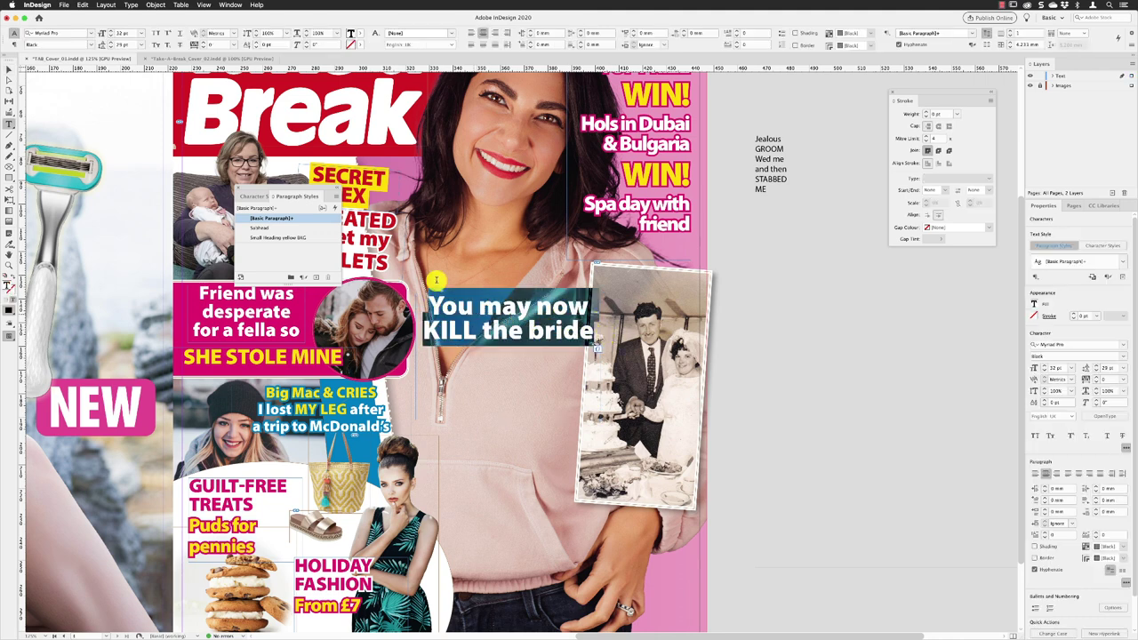
pyautogui.click(360, 36)
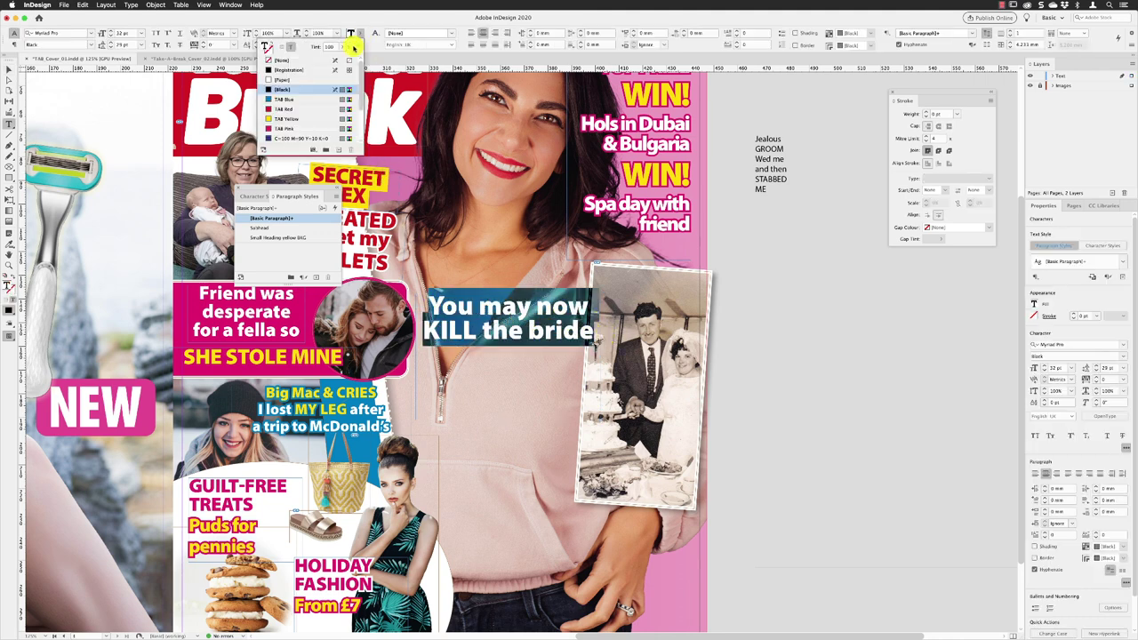
pyautogui.click(300, 101)
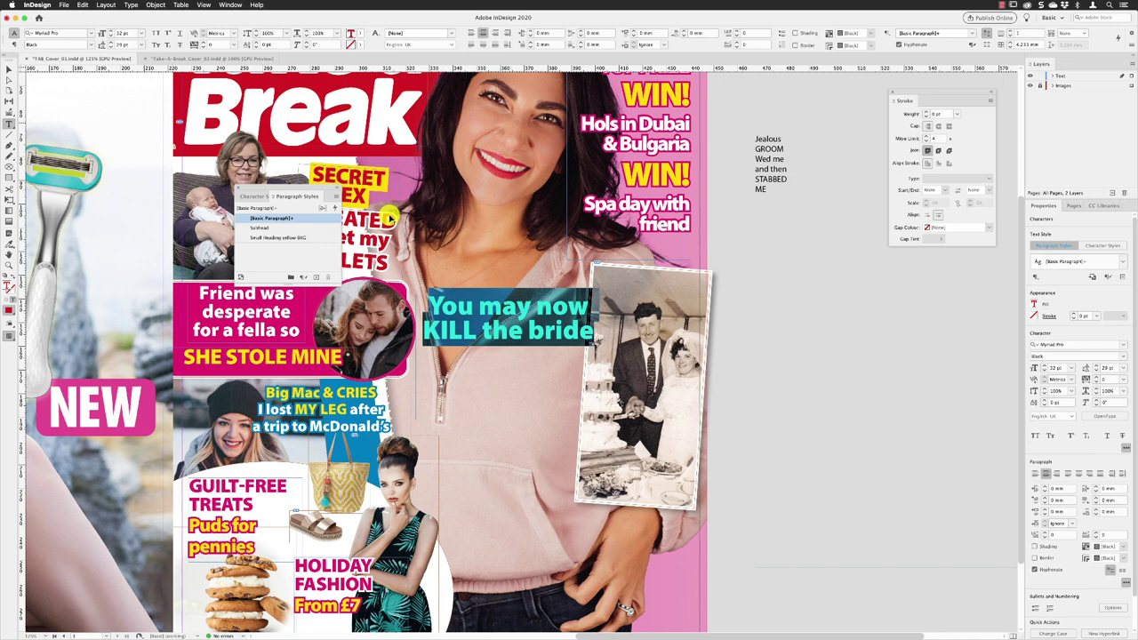
pyautogui.press('Escape')
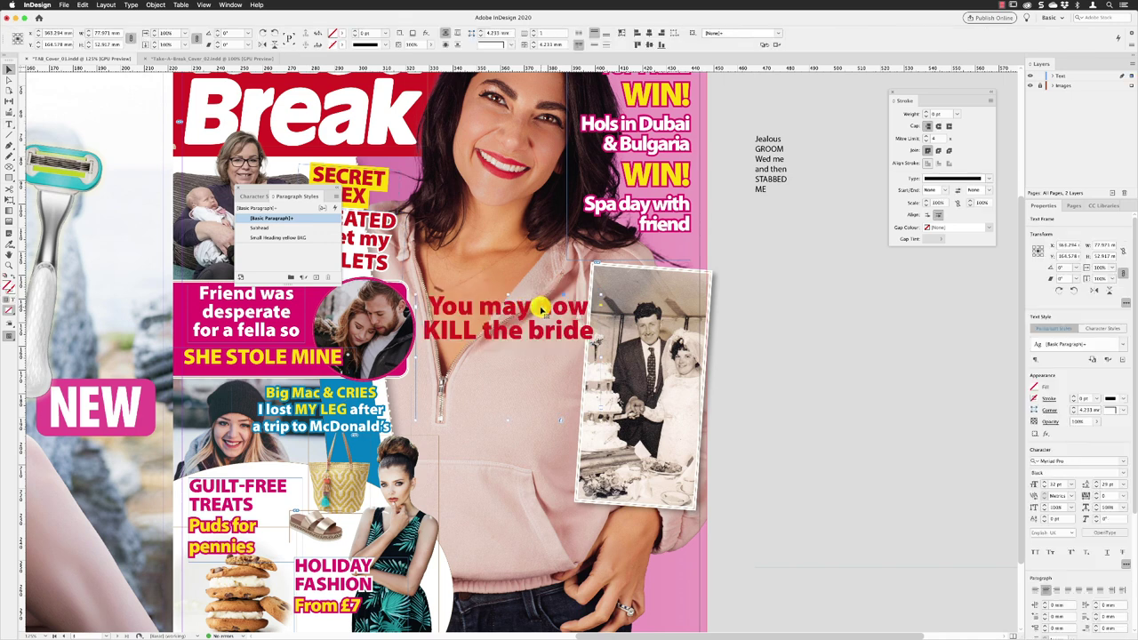
pyautogui.moveTo(532, 307); pyautogui.dragTo(523, 306)
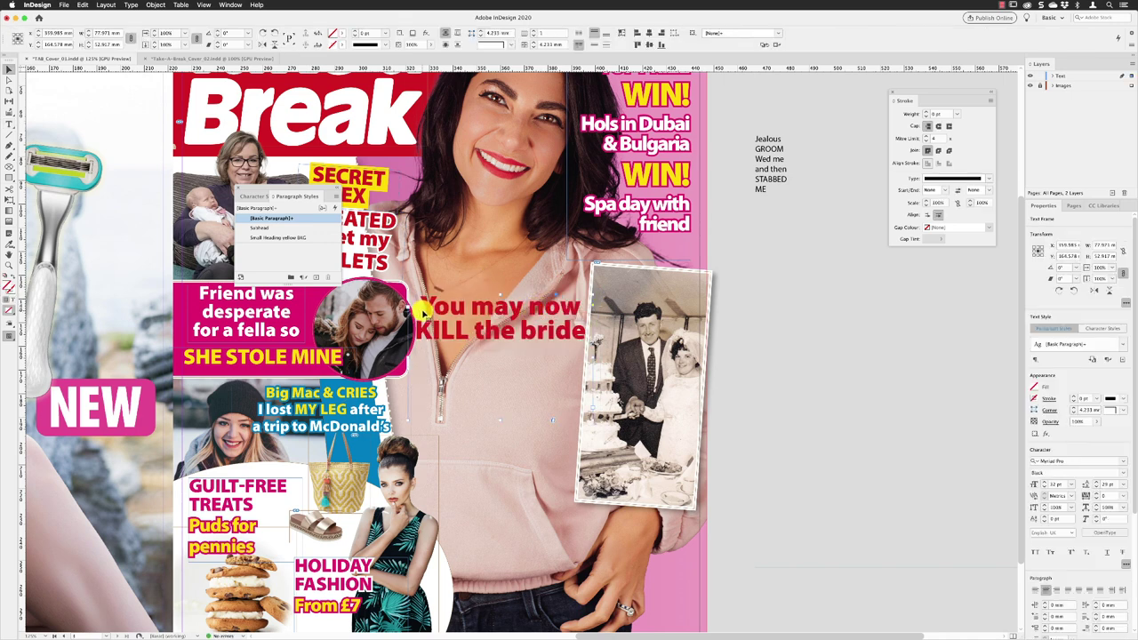
pyautogui.moveTo(428, 307); pyautogui.dragTo(451, 307)
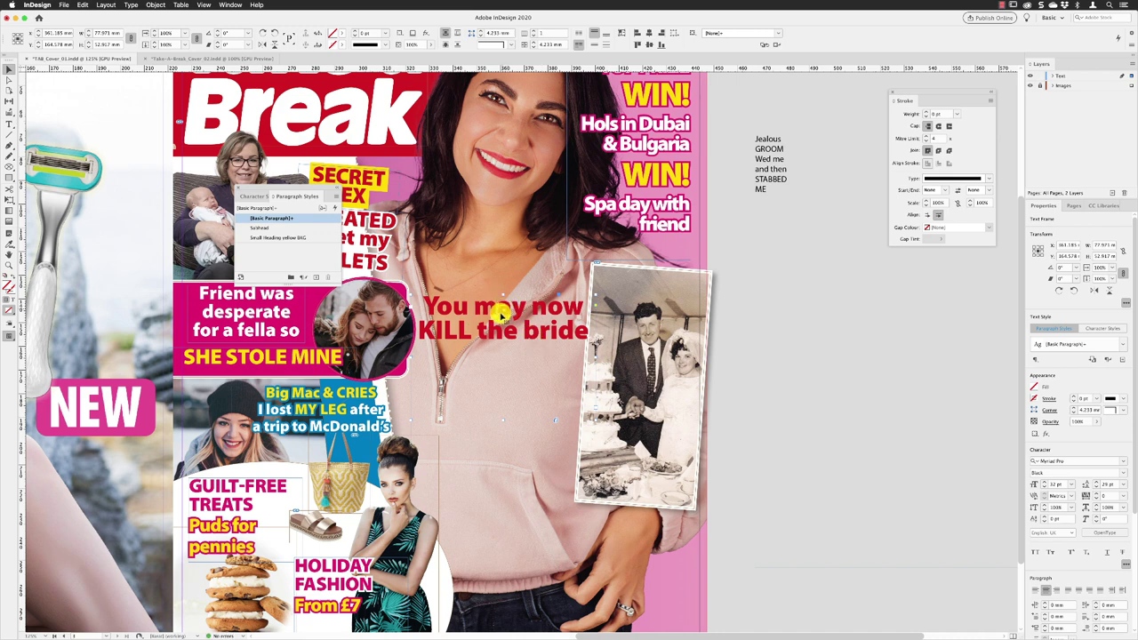
# Step: Dock the character styles below the paragraph styles and create a character style named "White BKG" from the headline, applied to it
pyautogui.click(256, 197)
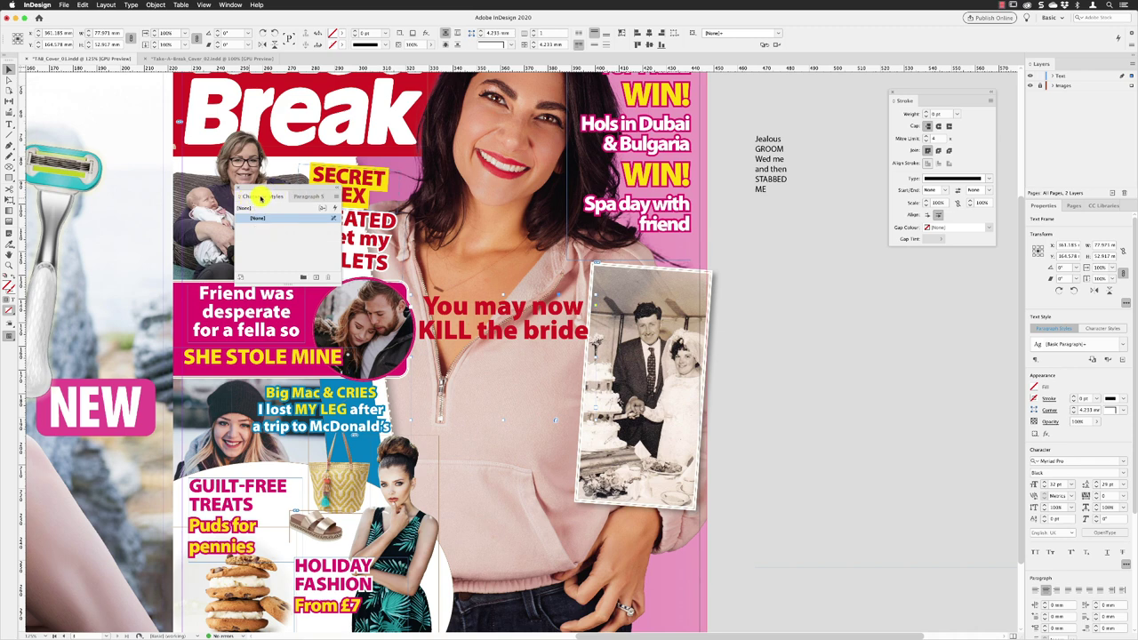
pyautogui.moveTo(258, 198); pyautogui.dragTo(259, 280)
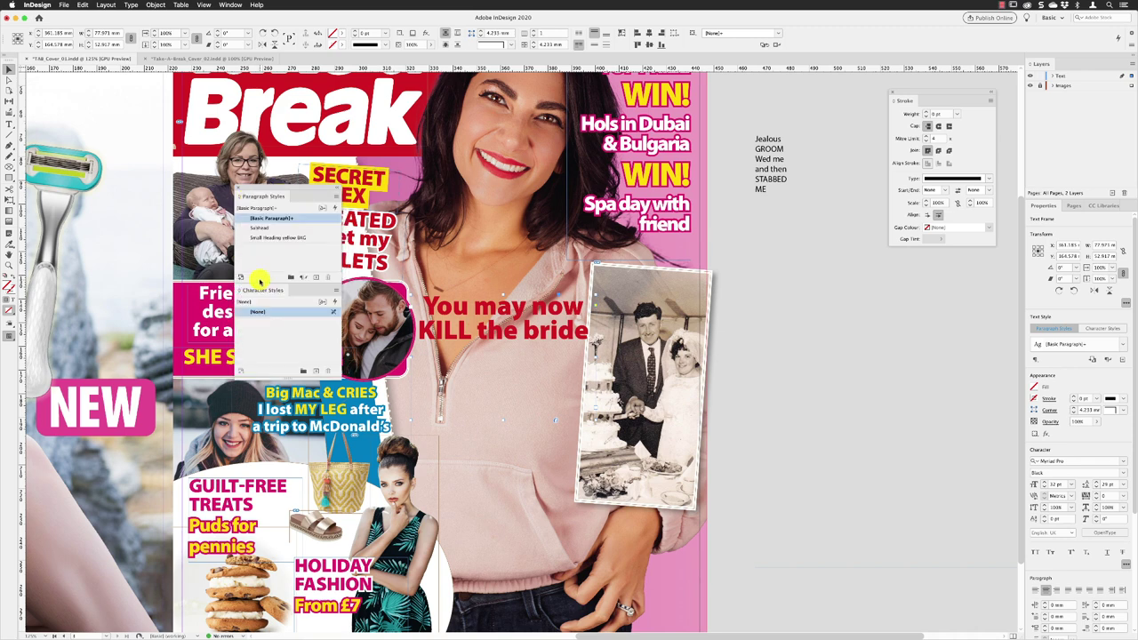
pyautogui.doubleClick(498, 322)
pyautogui.moveTo(416, 306); pyautogui.dragTo(582, 336)
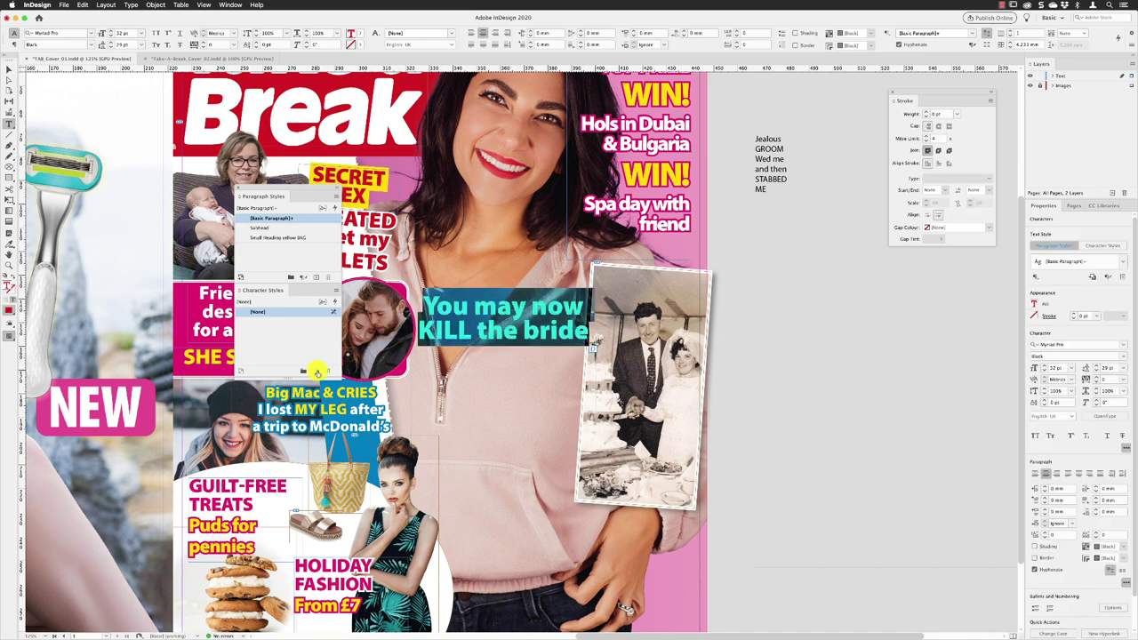
pyautogui.keyDown('alt'); pyautogui.click(316, 371); pyautogui.keyUp('alt')
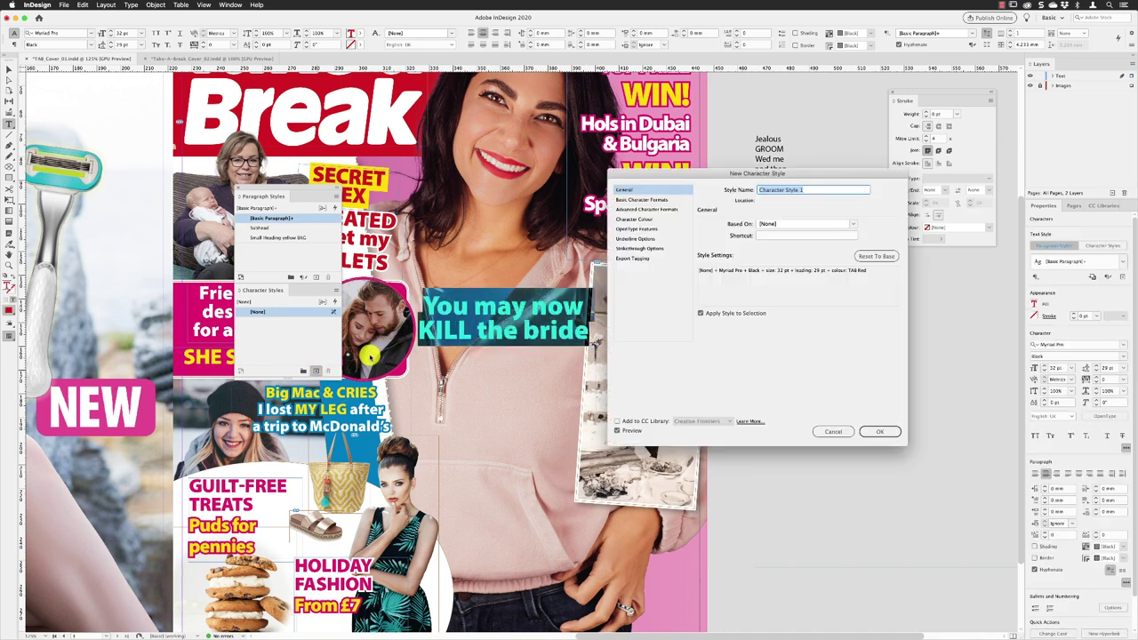
pyautogui.write('White BKG')
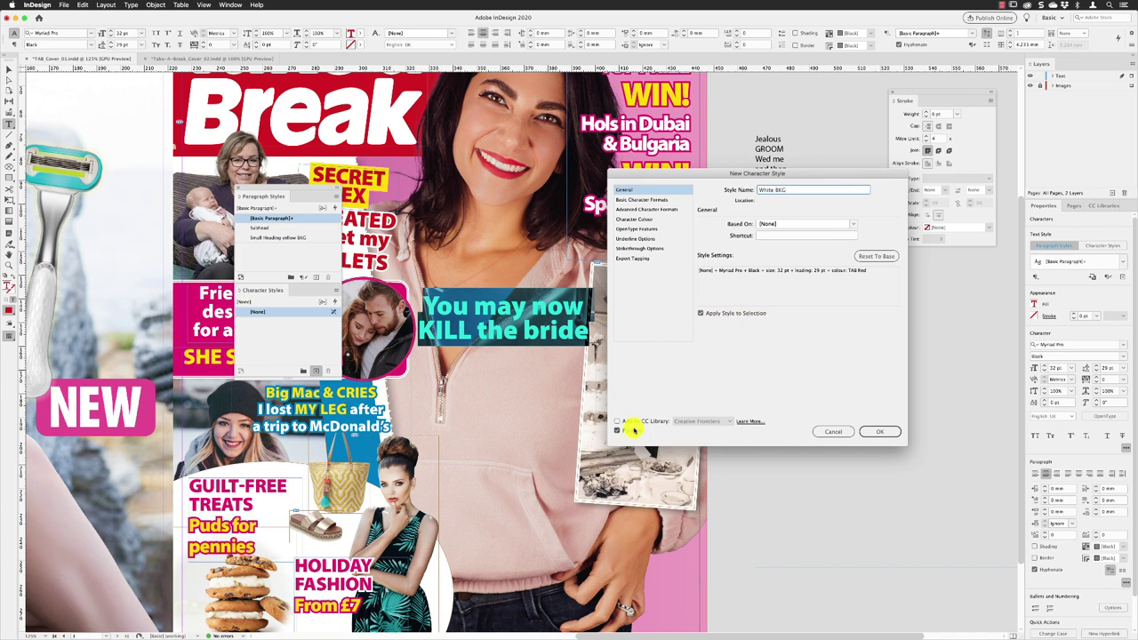
pyautogui.click(879, 431)
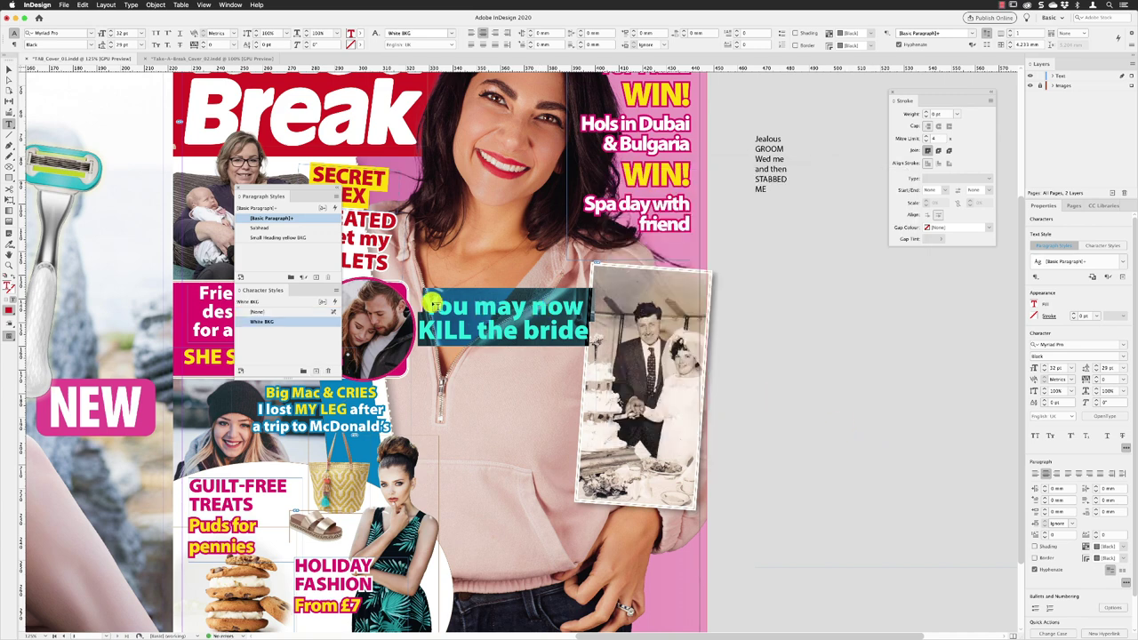
pyautogui.click(518, 313)
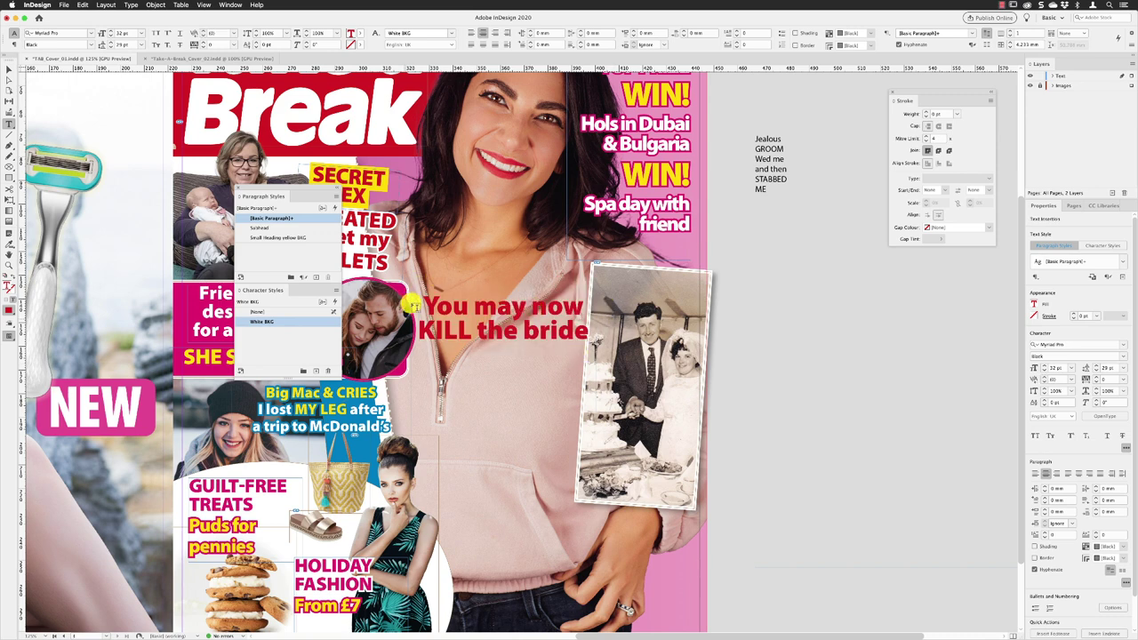
pyautogui.click(540, 313)
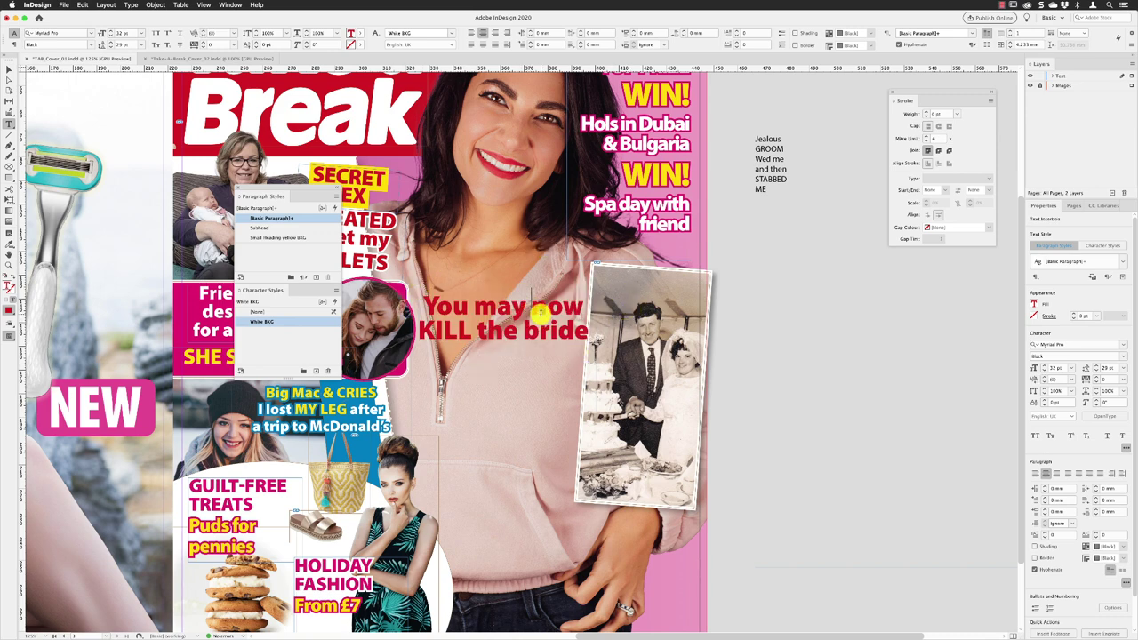
pyautogui.press('Escape')
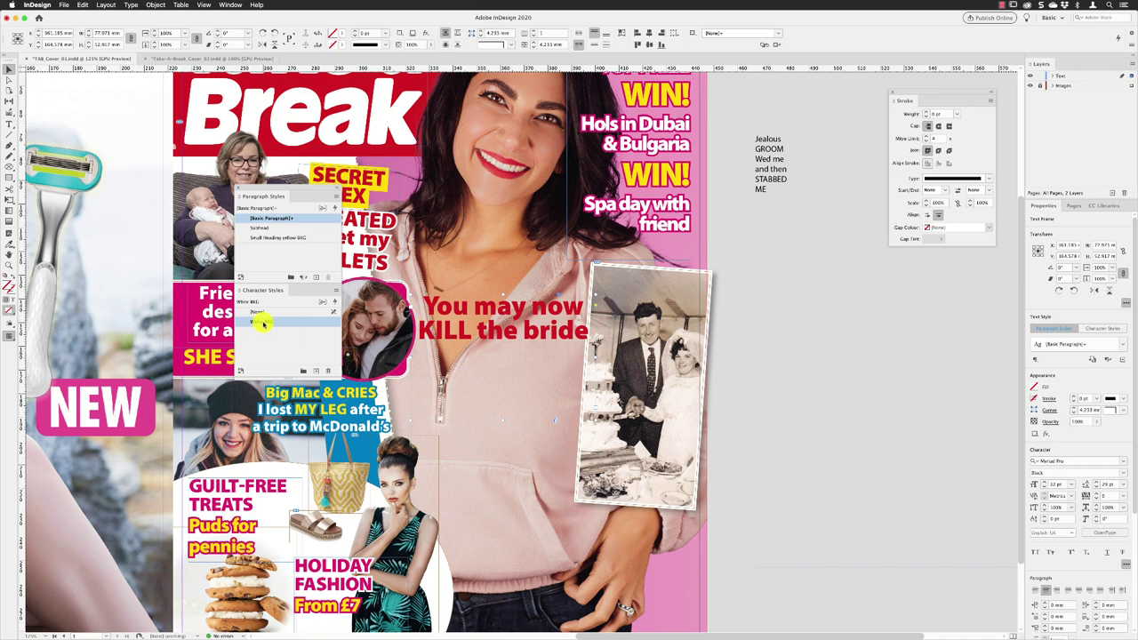
# Step: Edit the White BKG character style to turn underlining on with the underline colour set to [Paper]
pyautogui.rightClick(264, 324)
pyautogui.click(276, 330)
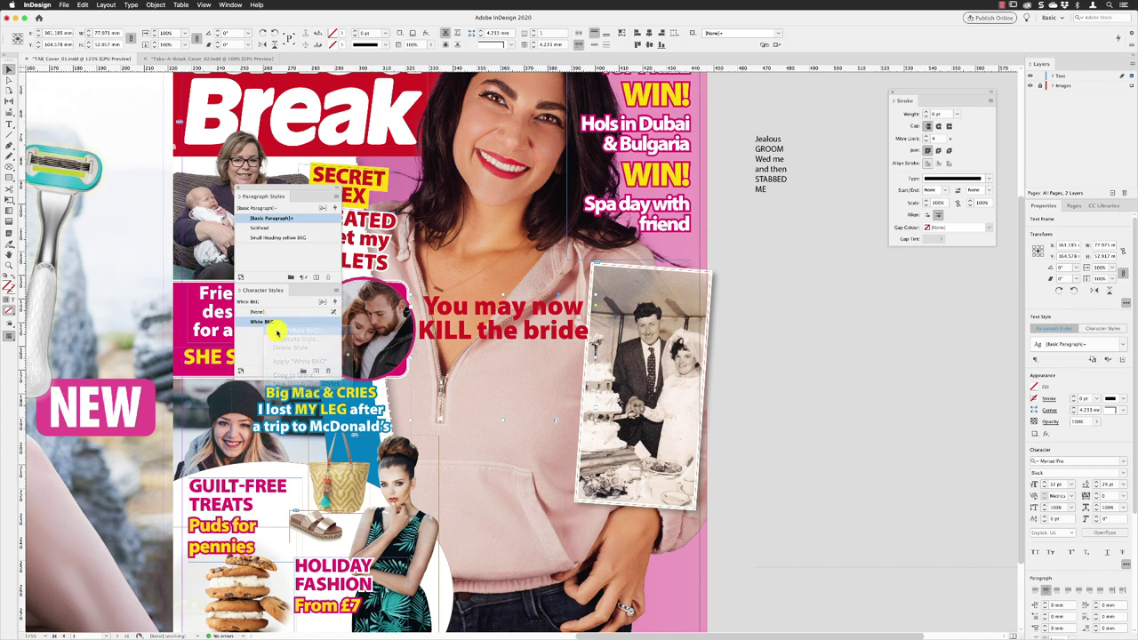
pyautogui.moveTo(721, 176); pyautogui.dragTo(768, 133)
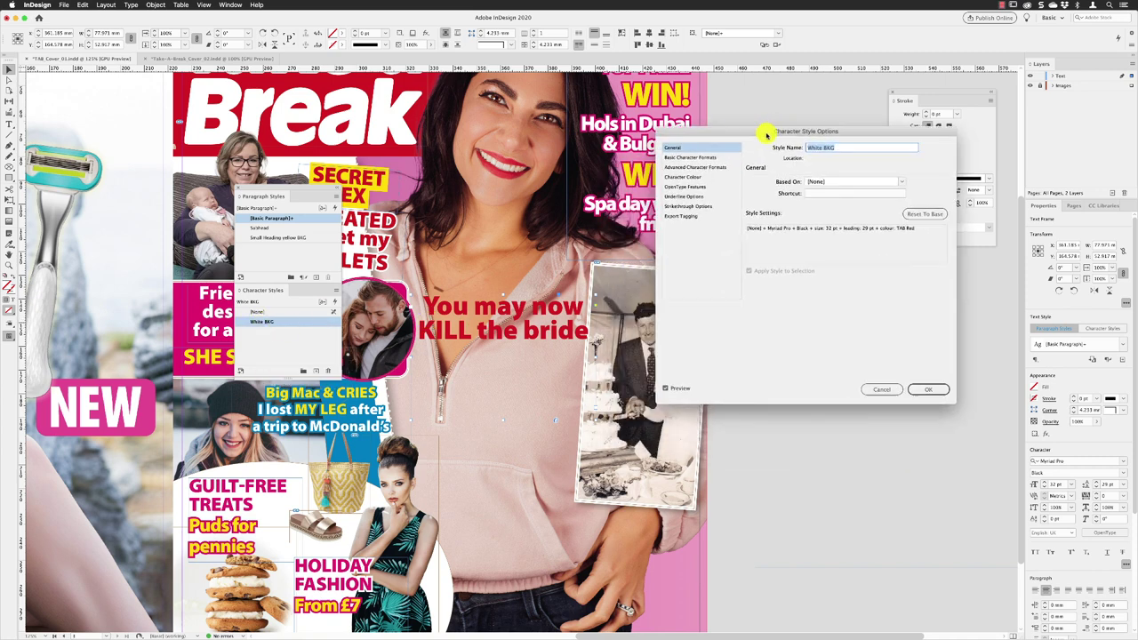
pyautogui.click(680, 196)
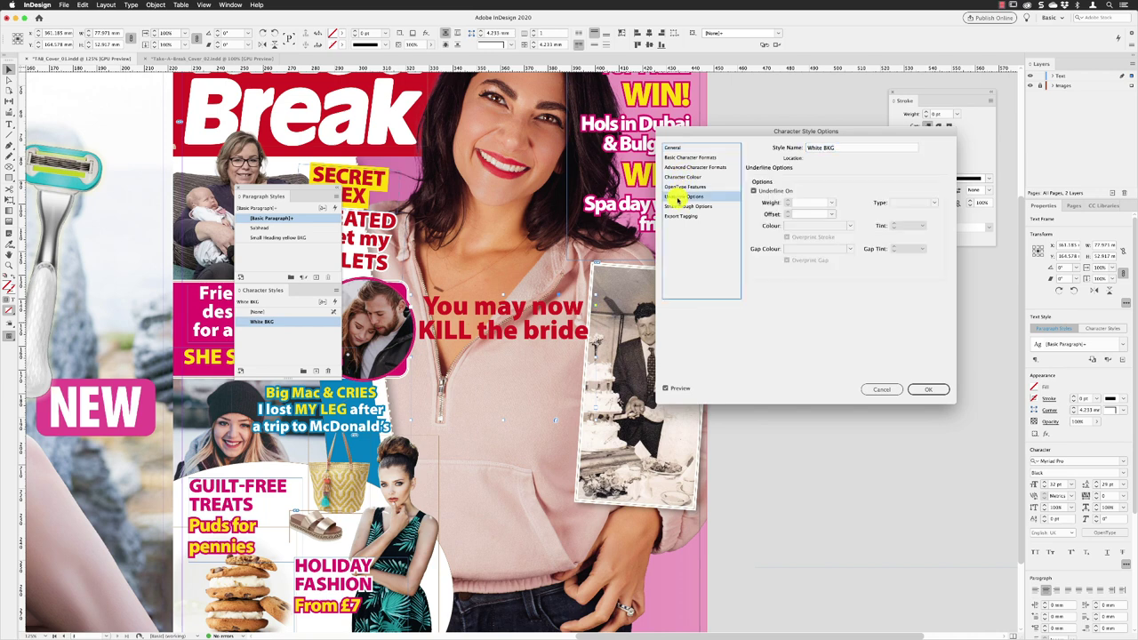
pyautogui.click(753, 191)
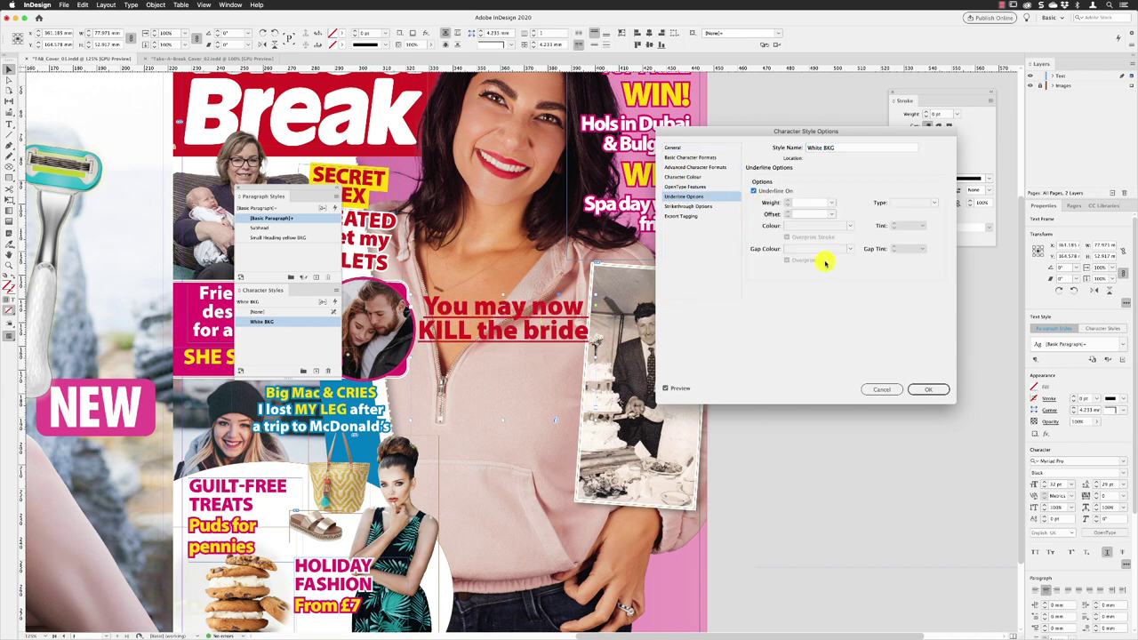
pyautogui.click(850, 226)
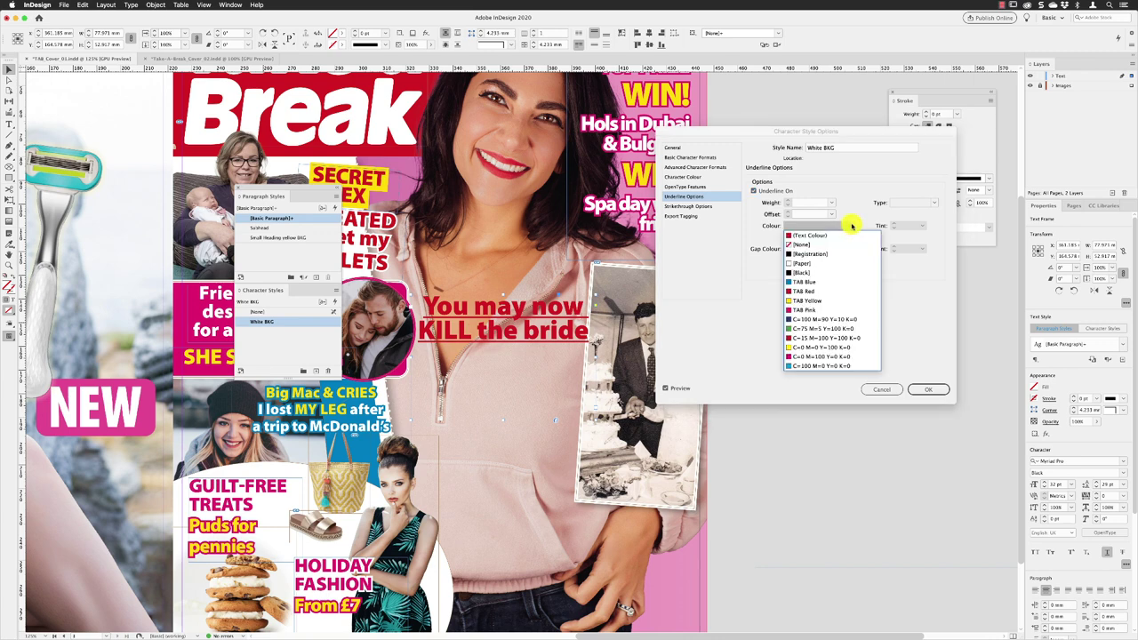
pyautogui.click(820, 263)
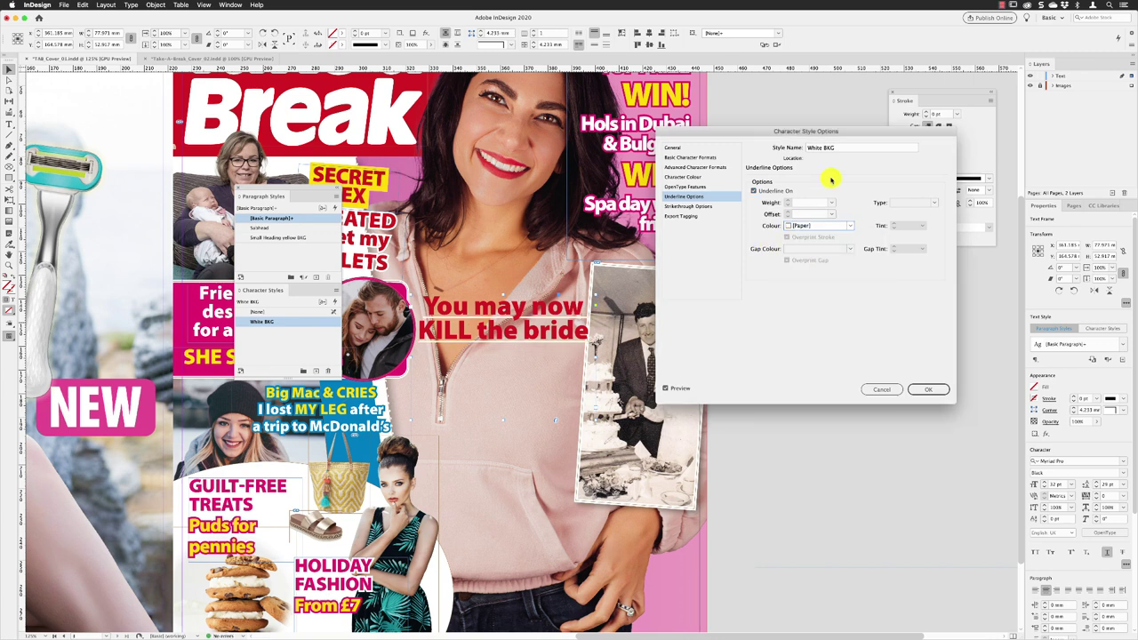
# Step: Set the underline weight of the White BKG character style to 30 pt
pyautogui.click(820, 203)
pyautogui.press('Tab')
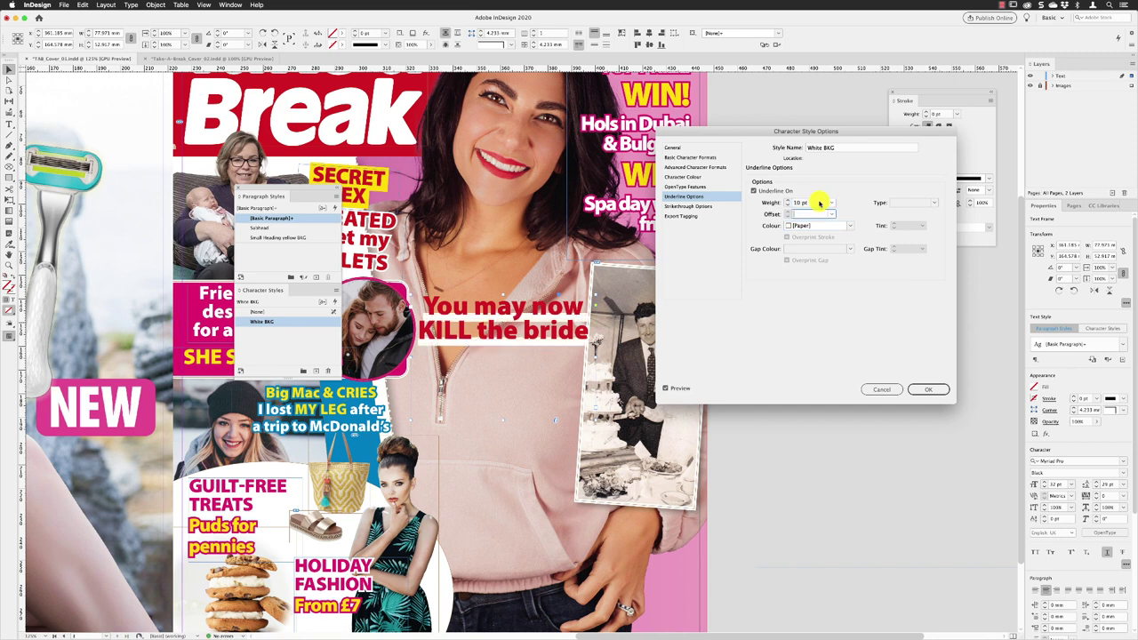
pyautogui.click(788, 201)
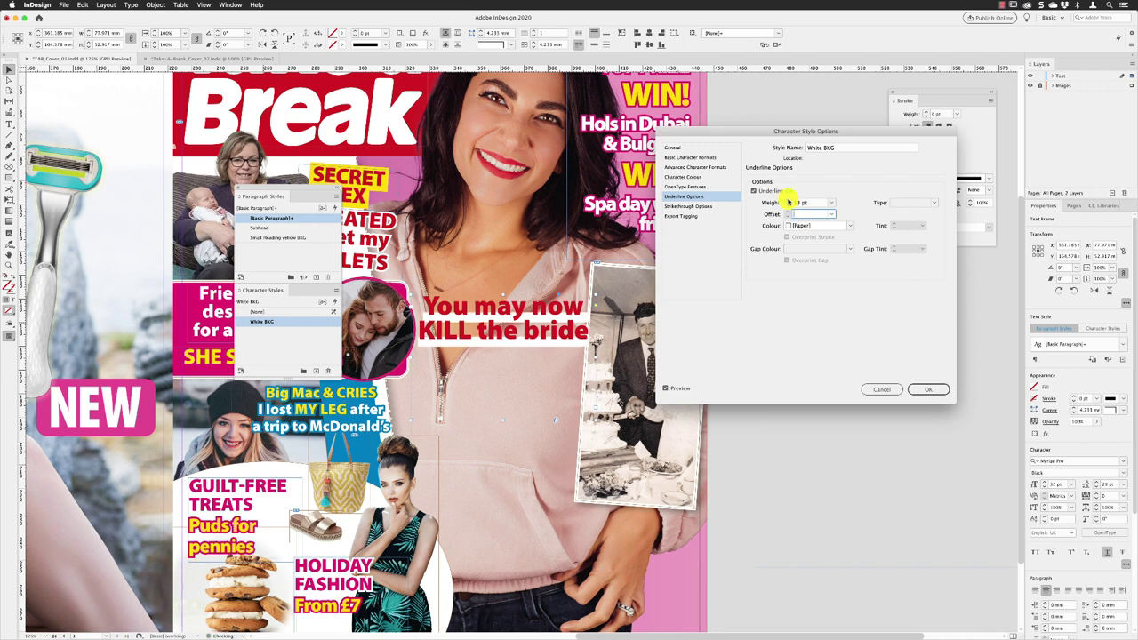
pyautogui.click(787, 205)
pyautogui.click(788, 204)
pyautogui.click(788, 205)
pyautogui.click(788, 204)
pyautogui.click(788, 205)
pyautogui.click(788, 204)
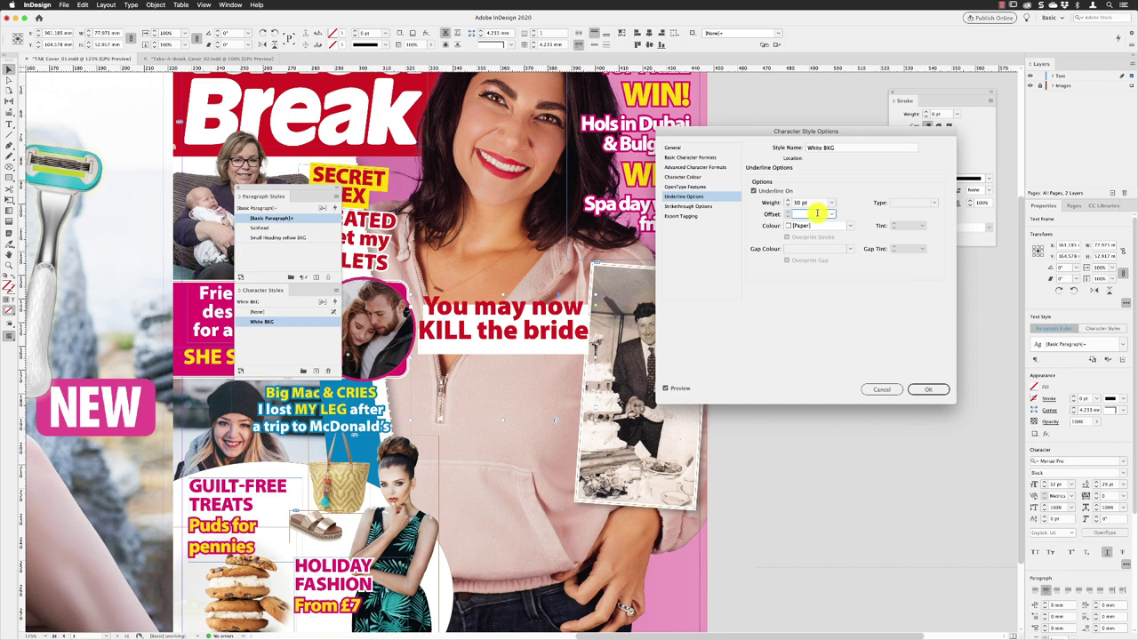
# Step: Set the White BKG underline offset to -10 pt and save the character style
pyautogui.write('1')
pyautogui.press('Tab')
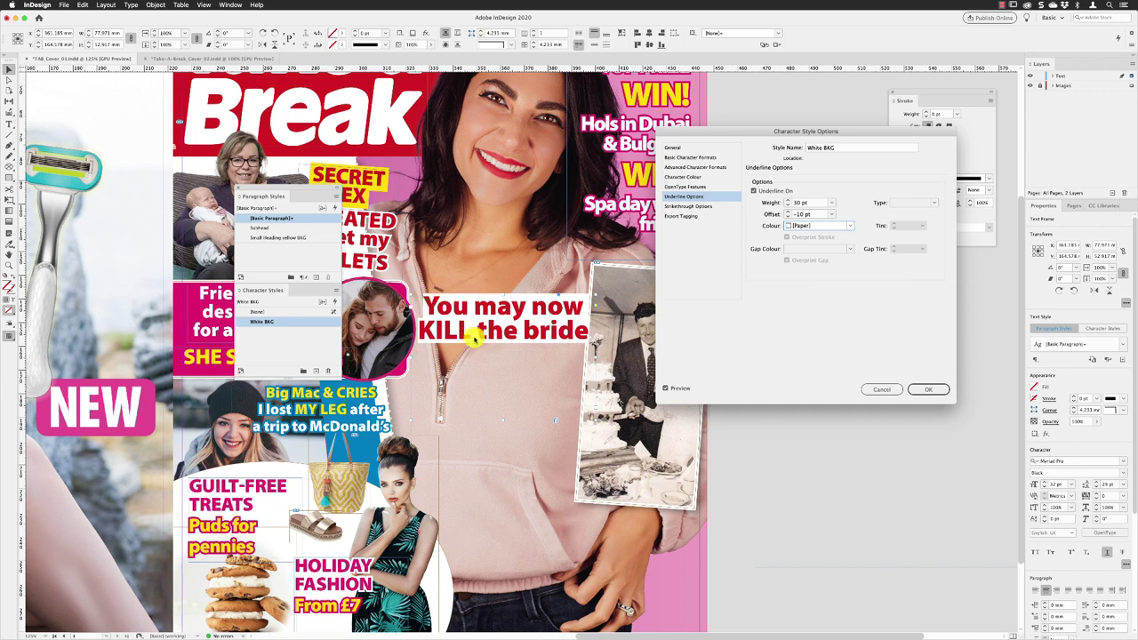
pyautogui.click(927, 389)
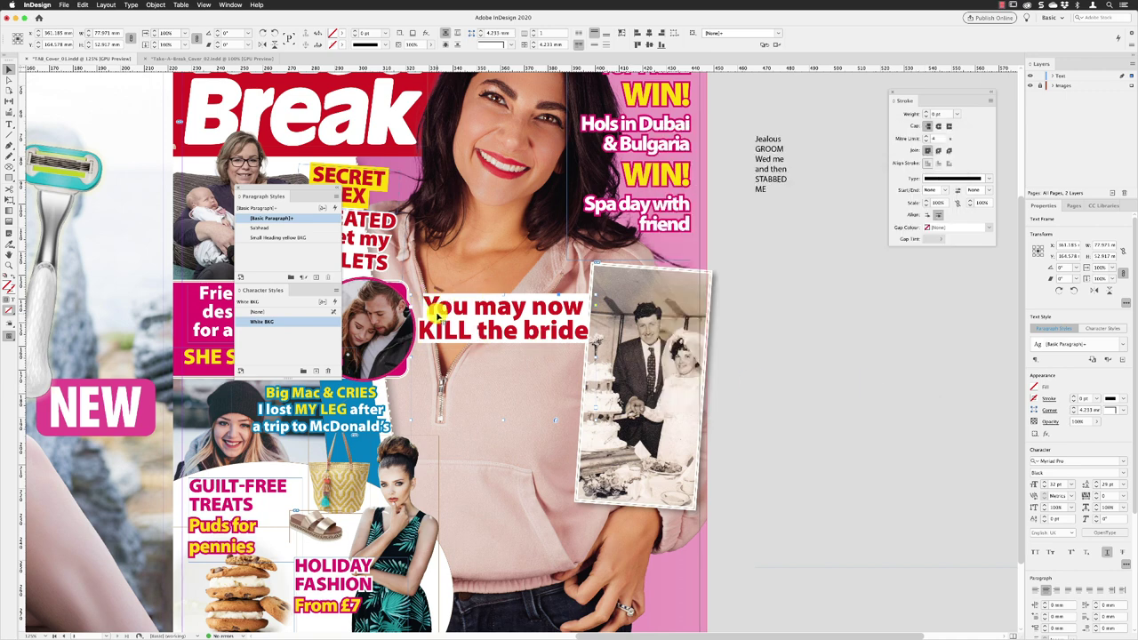
# Step: Pad the ends of both headline lines with spaces and tighten the kerning there, extending the white background past the letters
pyautogui.doubleClick(429, 306)
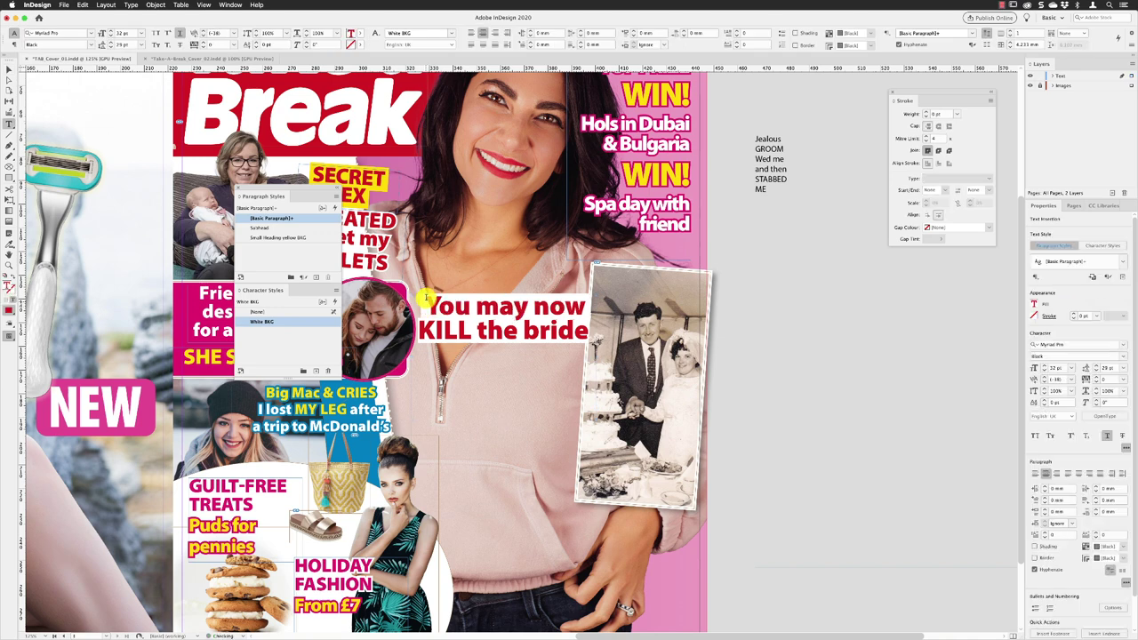
pyautogui.click(555, 313)
pyautogui.hotkey('alt', 'Left')
pyautogui.hotkey('alt', 'Left')
pyautogui.hotkey('alt', 'Left')
pyautogui.hotkey('alt', 'Left')
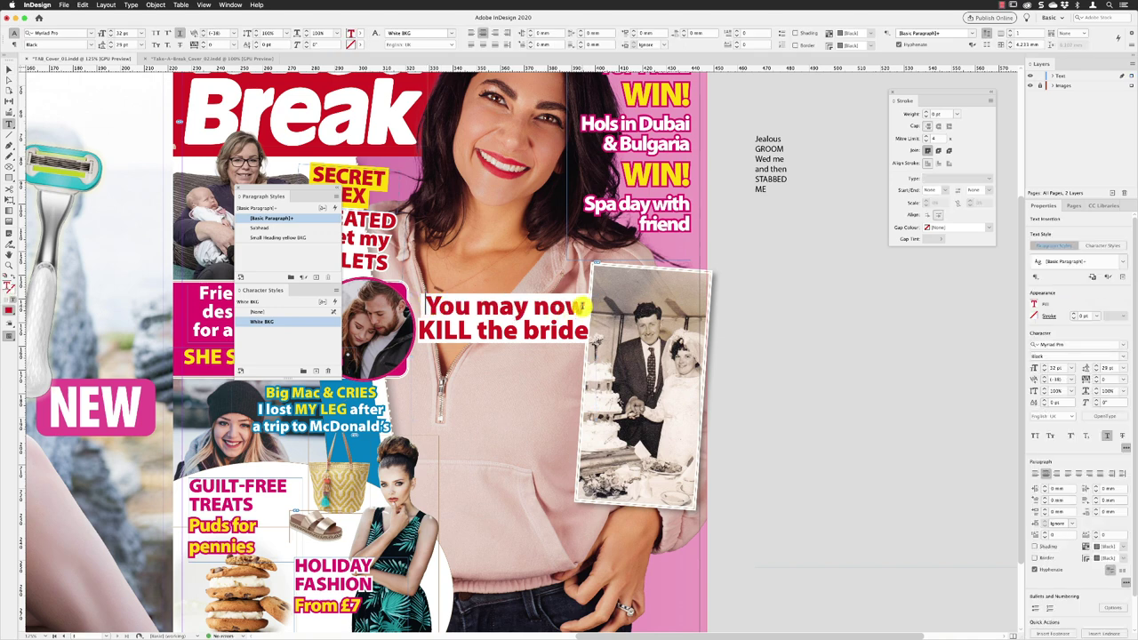
pyautogui.click(416, 328)
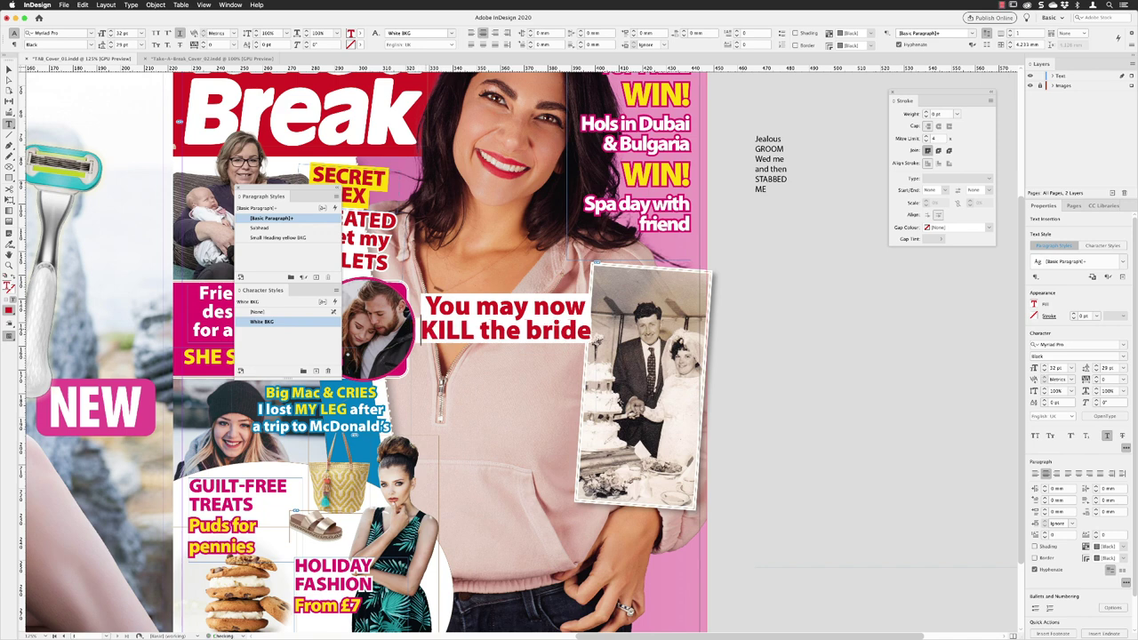
pyautogui.click(587, 331)
pyautogui.press('Escape')
pyautogui.click(732, 287)
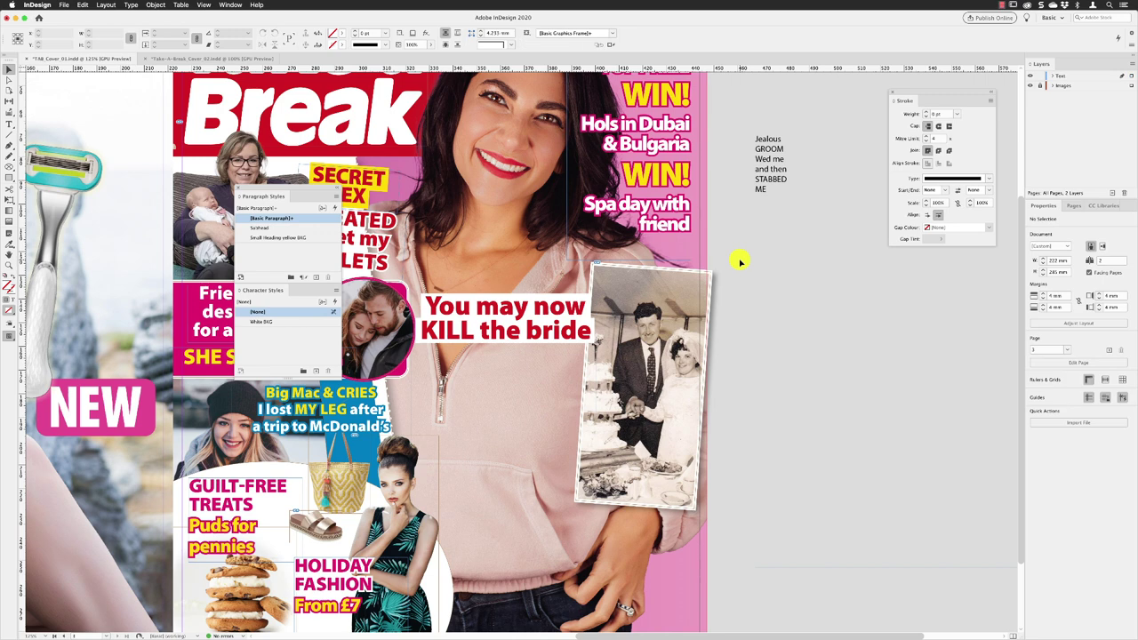
# Step: Move the docked paragraph and character styles clear of the SECRET SEX story on the cover
pyautogui.click(454, 317)
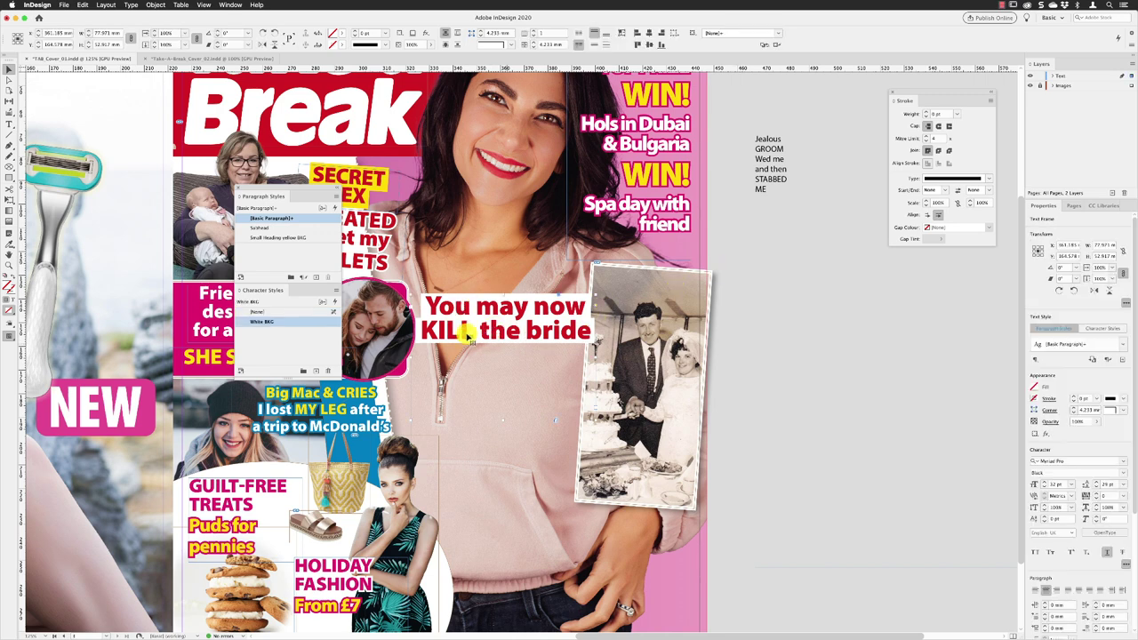
pyautogui.moveTo(295, 189); pyautogui.dragTo(211, 155)
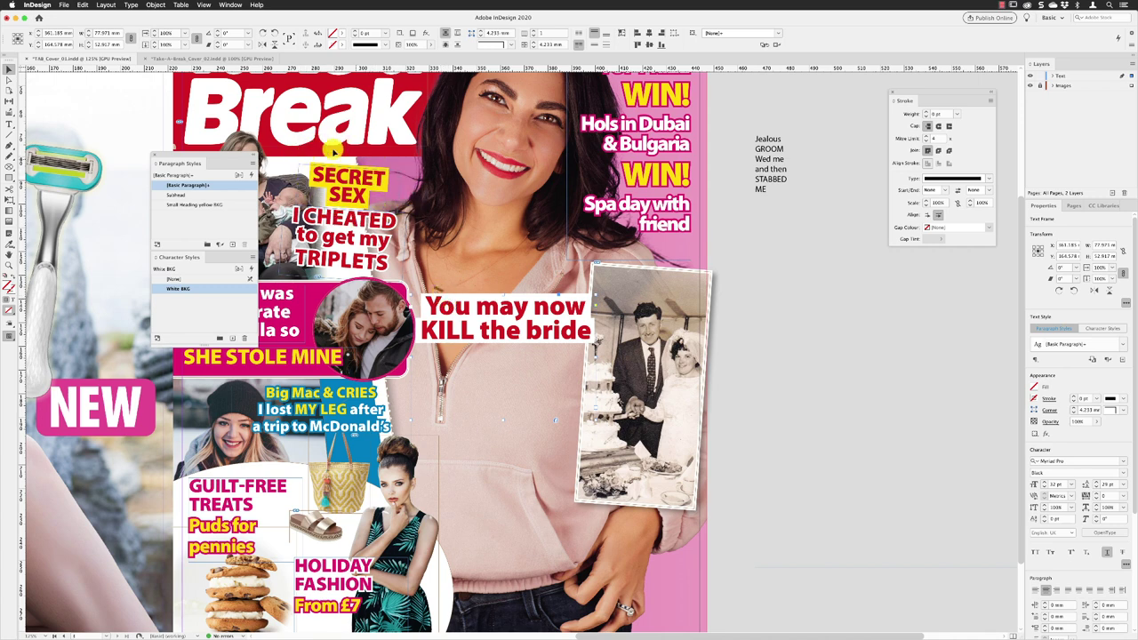
pyautogui.click(726, 234)
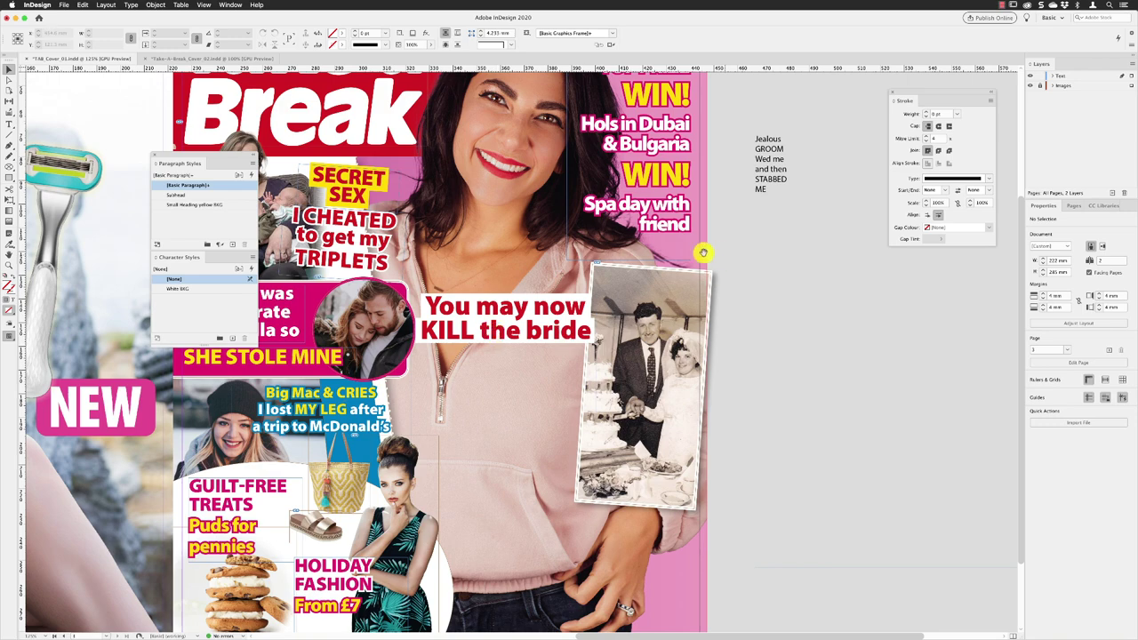
# Step: Place the "Jealous GROOM Wed me and then STABBED ME" text frame below the headline, about 66 mm high
pyautogui.scroll(-3, 720, 253)
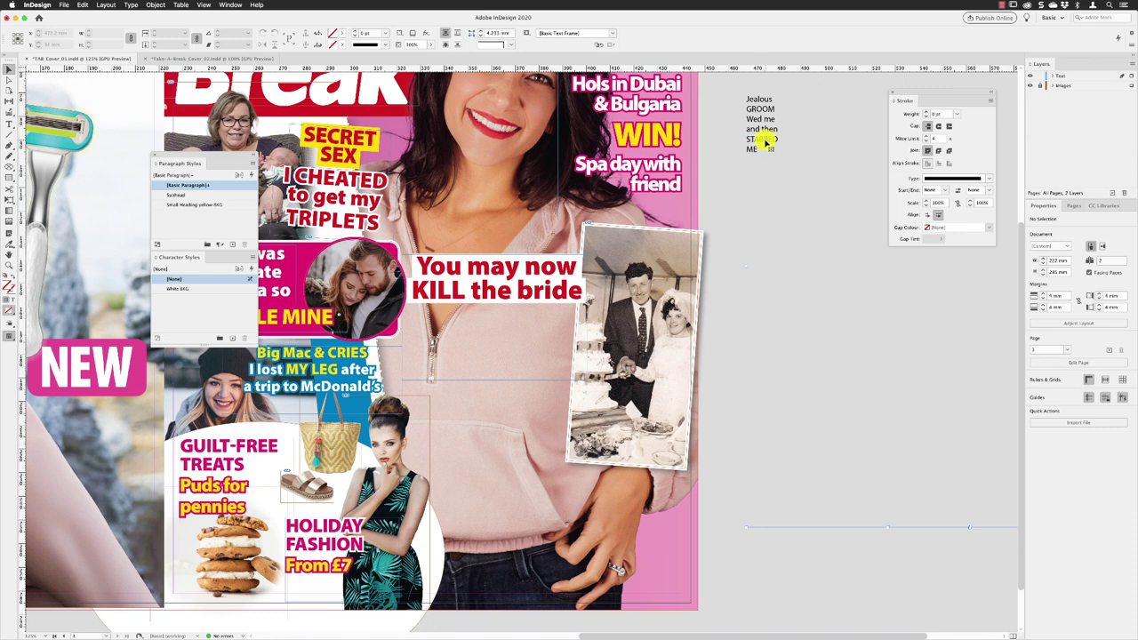
pyautogui.click(765, 142)
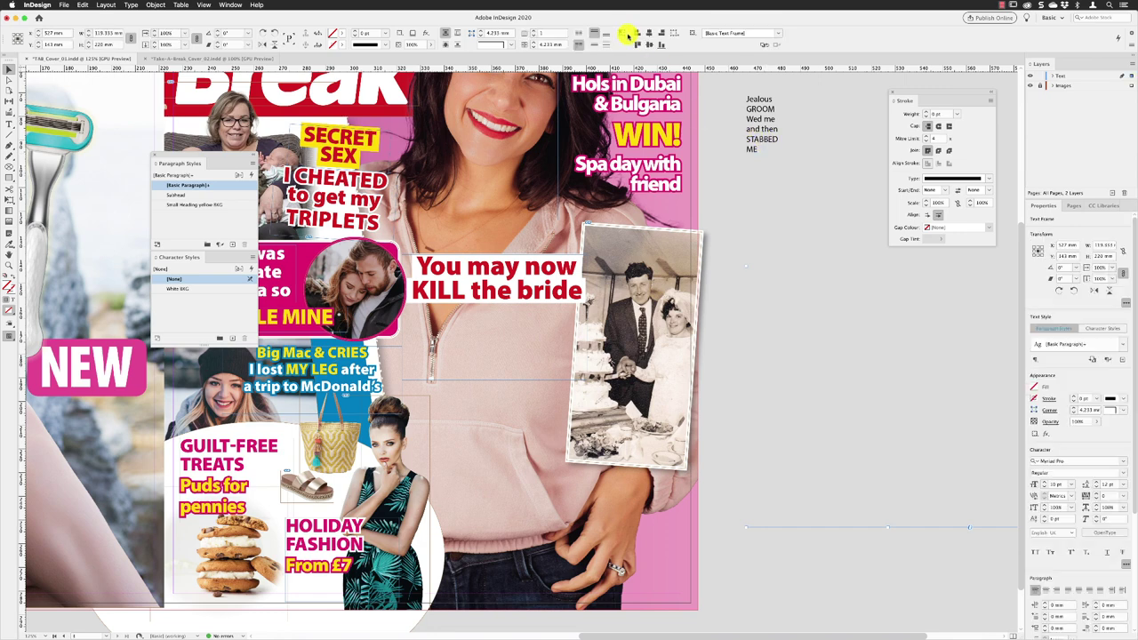
pyautogui.click(621, 34)
pyautogui.moveTo(752, 140); pyautogui.dragTo(437, 435)
pyautogui.doubleClick(437, 436)
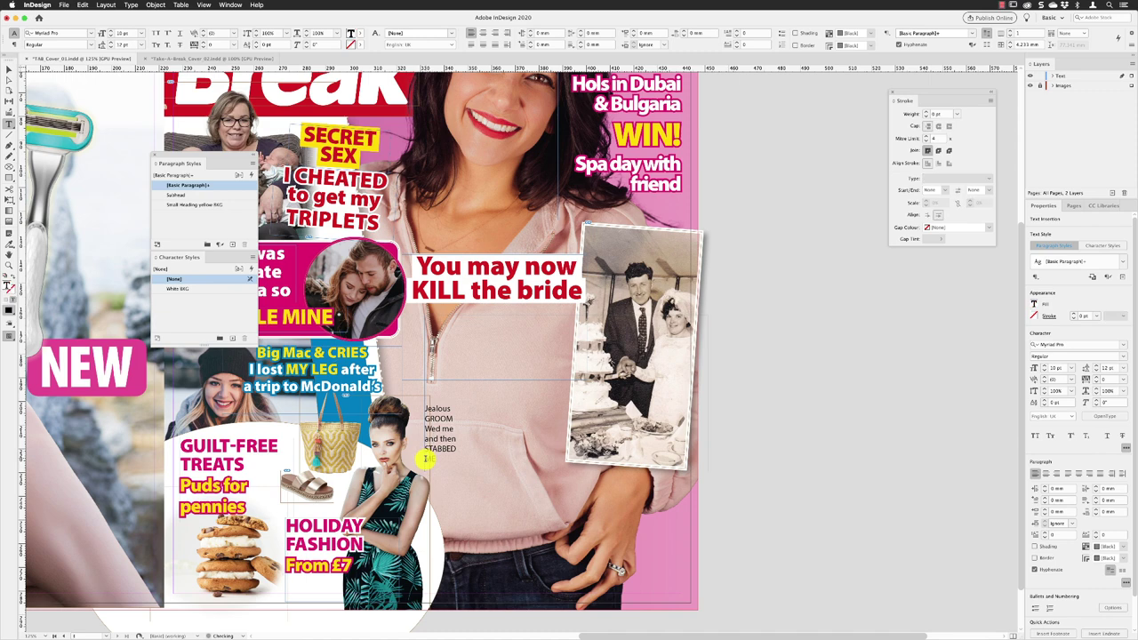
pyautogui.moveTo(425, 409); pyautogui.dragTo(462, 378)
pyautogui.press('Escape')
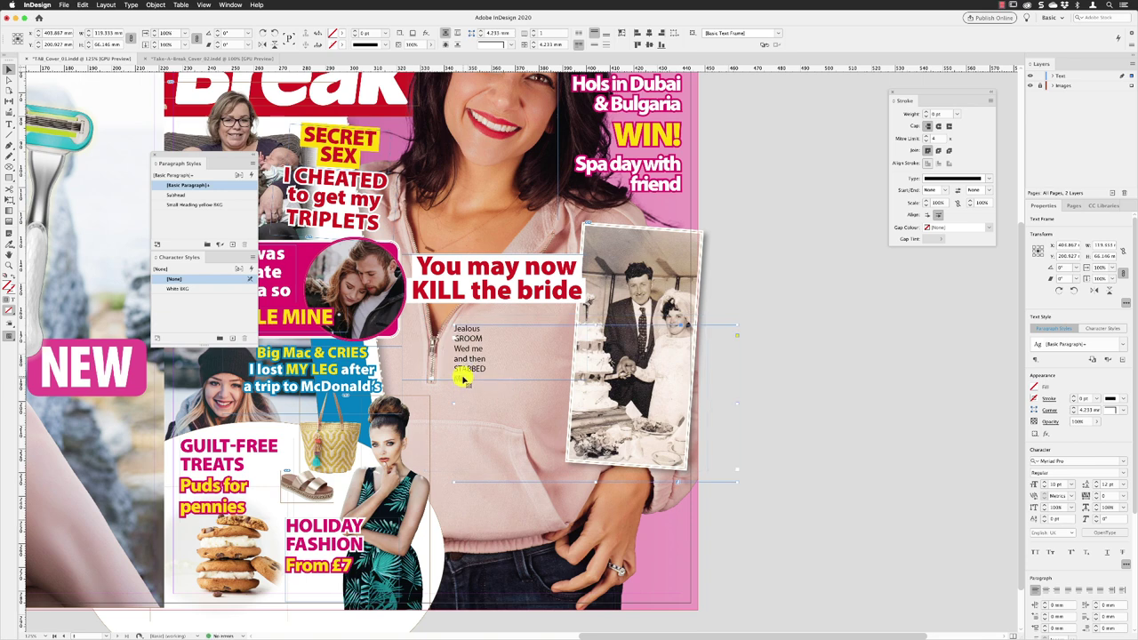
# Step: Format all of the Jealous GROOM text in the Black weight at 60 pt with 50 pt leading
pyautogui.doubleClick(461, 378)
pyautogui.hotkey('ctrl', 'a')
pyautogui.click(91, 44)
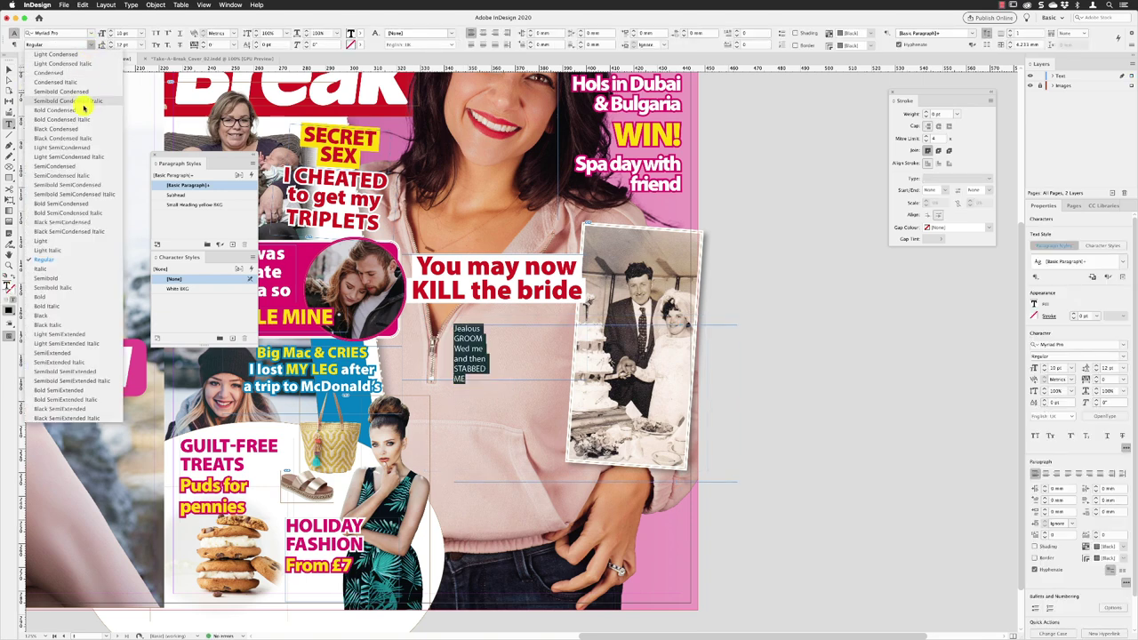
pyautogui.click(92, 318)
pyautogui.moveTo(131, 33); pyautogui.dragTo(105, 44)
pyautogui.write('60')
pyautogui.press('Return')
pyautogui.write('50')
pyautogui.press('Return')
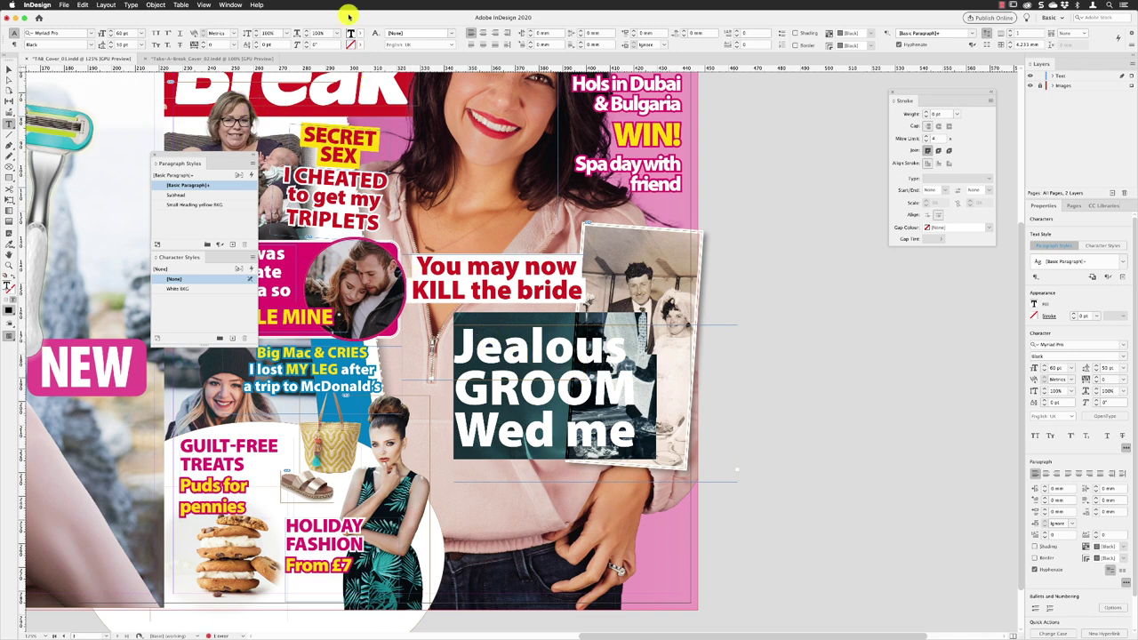
pyautogui.press('Escape')
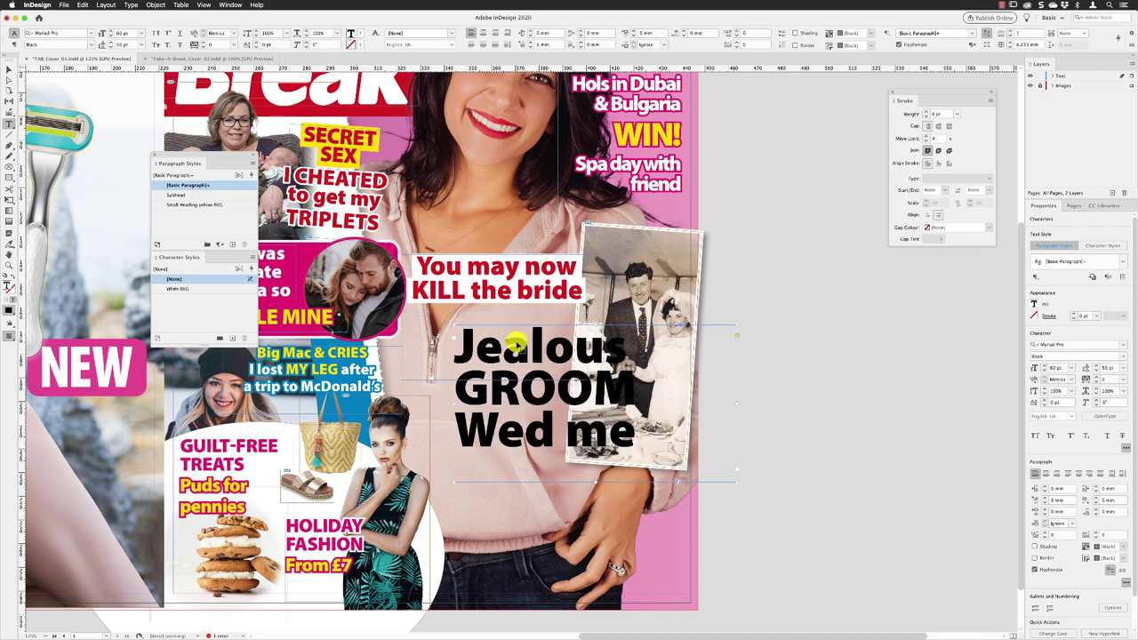
# Step: Extend the Jealous GROOM frame to about 117 mm high and position it just below the red headline
pyautogui.moveTo(594, 482); pyautogui.dragTo(586, 604)
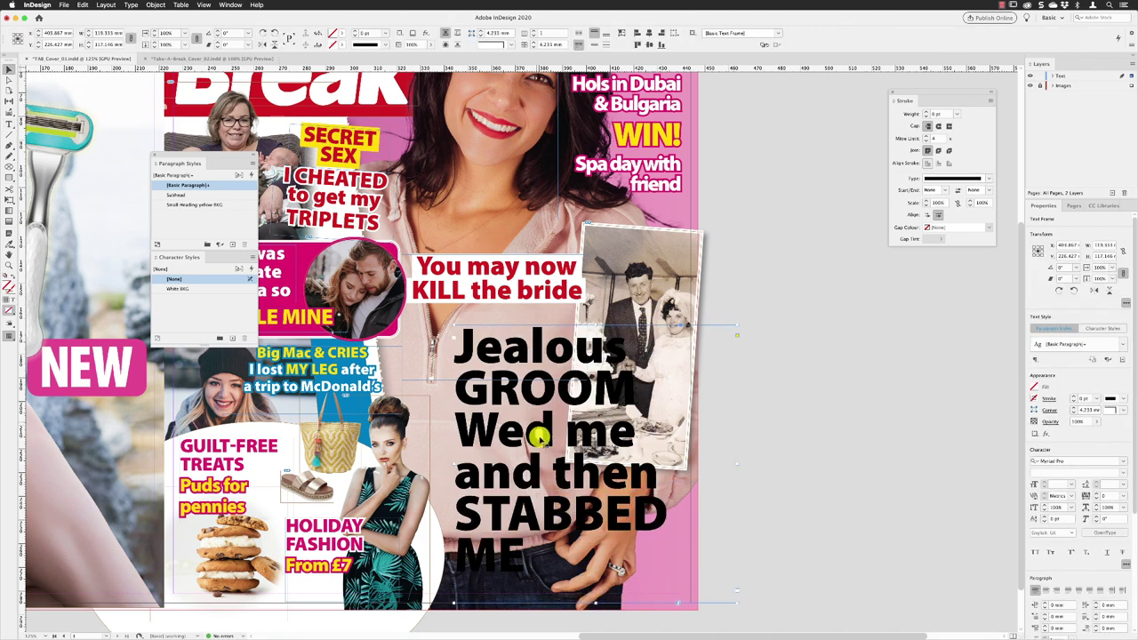
pyautogui.moveTo(531, 394); pyautogui.dragTo(493, 371)
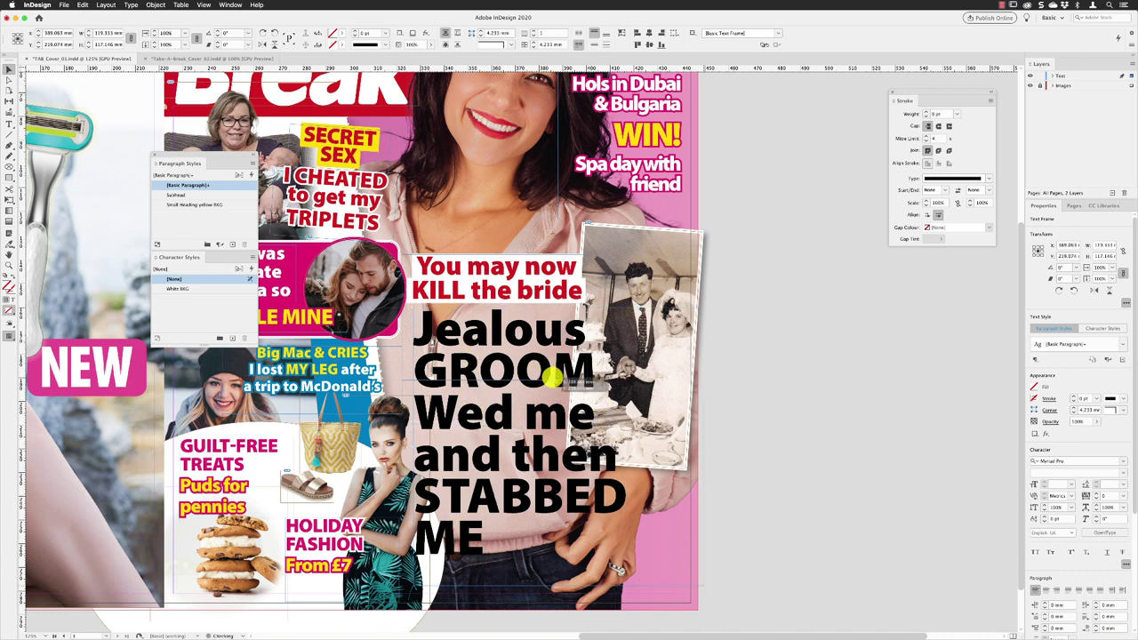
pyautogui.hotkey('shift', 'Right')
pyautogui.hotkey('shift', 'Right')
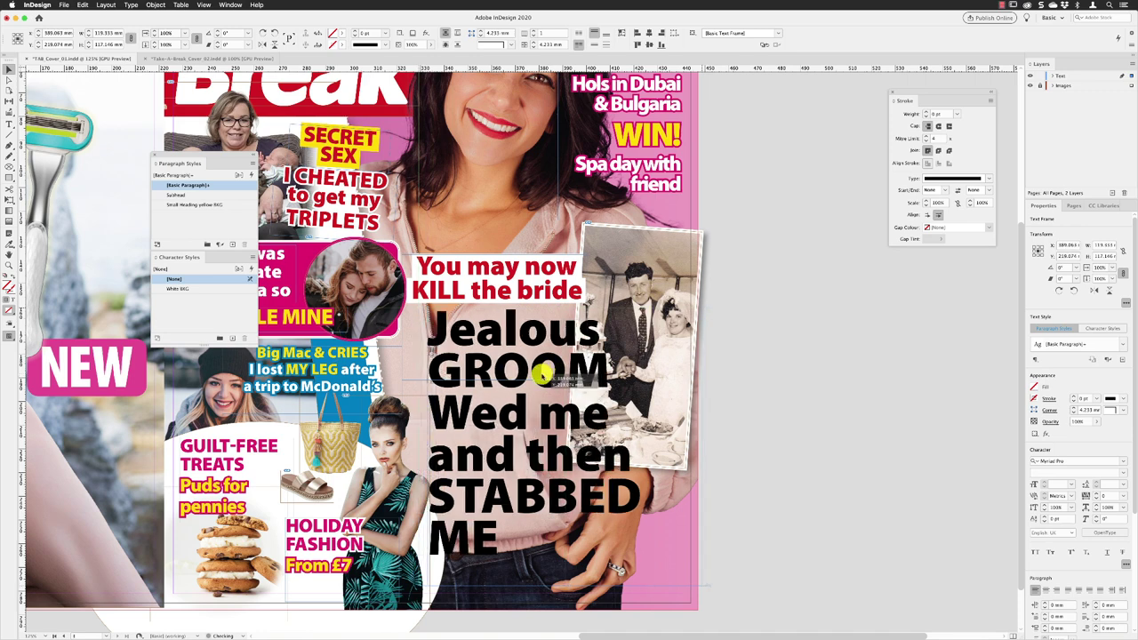
pyautogui.hotkey('shift', 'Left')
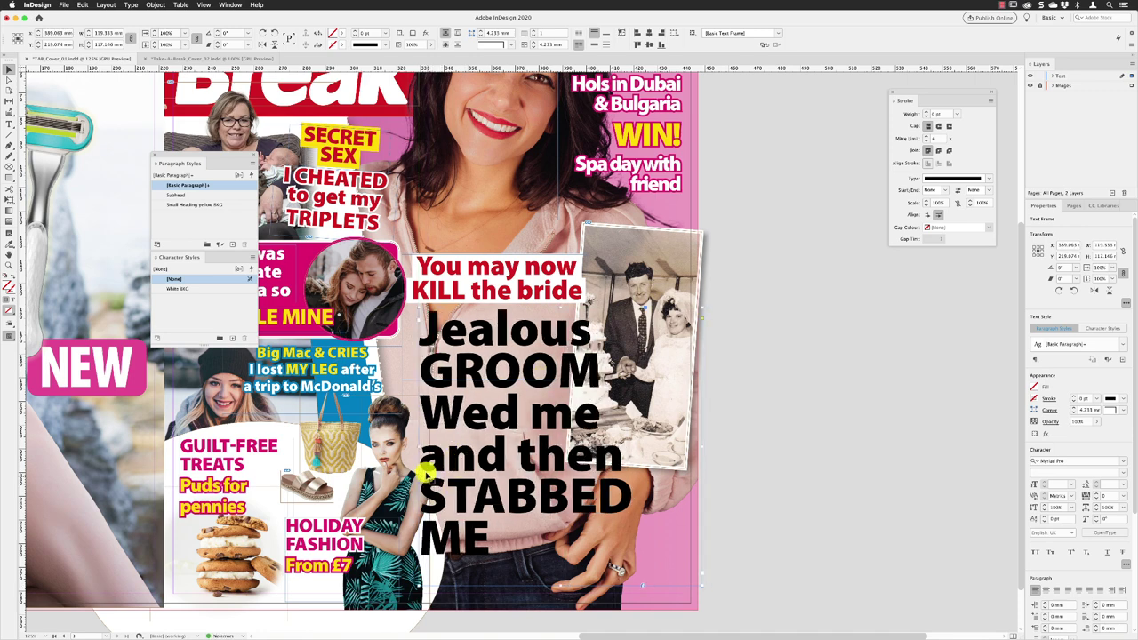
pyautogui.moveTo(505, 461); pyautogui.dragTo(509, 465)
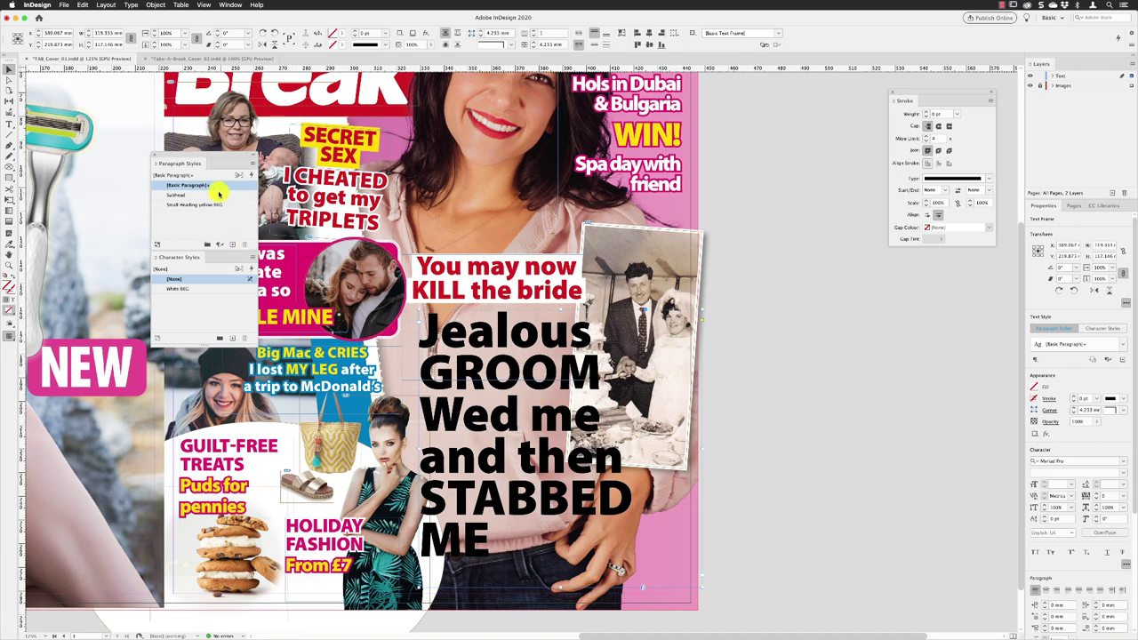
# Step: Create a paragraph style named "Large Heading yellow BKG" from the Jealous GROOM text and apply it to that text
pyautogui.doubleClick(424, 330)
pyautogui.moveTo(424, 331); pyautogui.dragTo(594, 545)
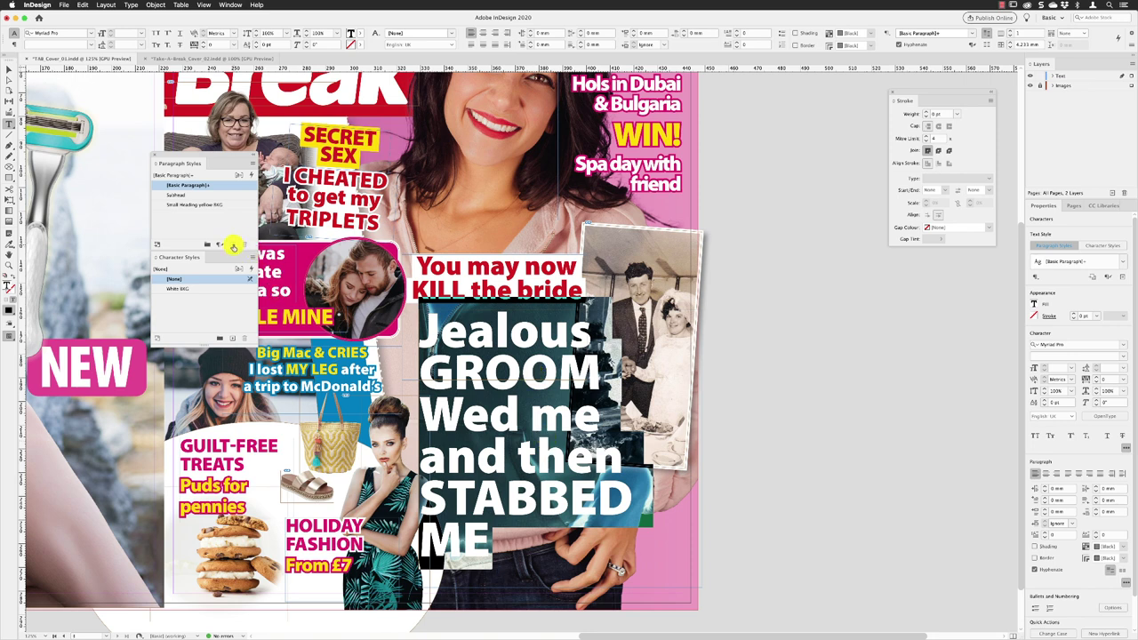
pyautogui.keyDown('alt'); pyautogui.click(233, 244); pyautogui.keyUp('alt')
pyautogui.write('Large Headli')
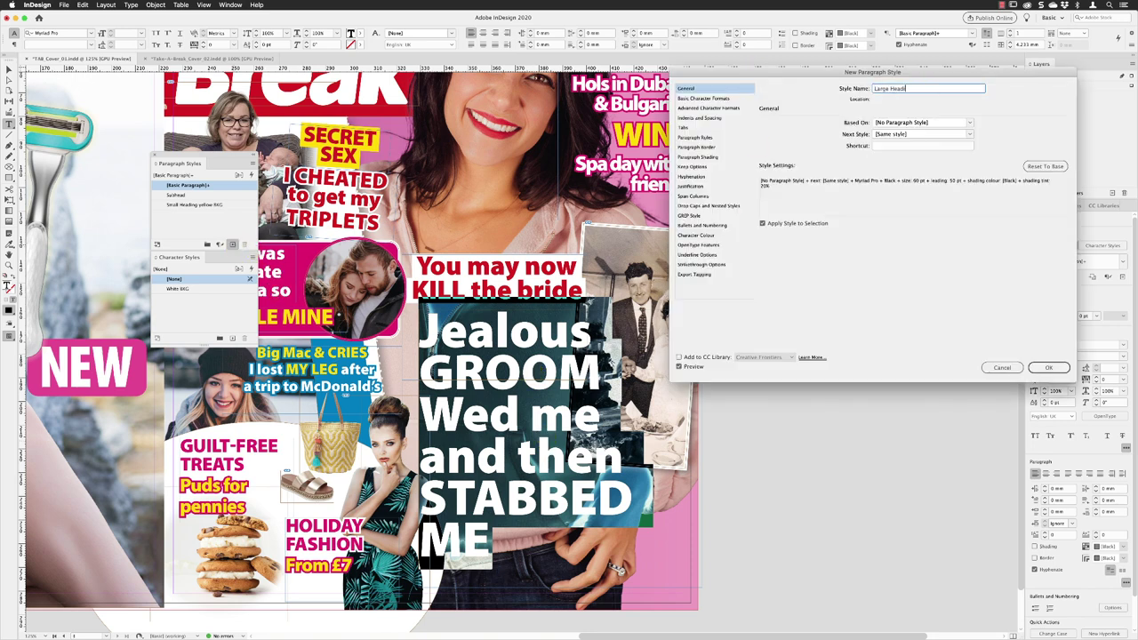
pyautogui.click(762, 223)
pyautogui.click(1036, 366)
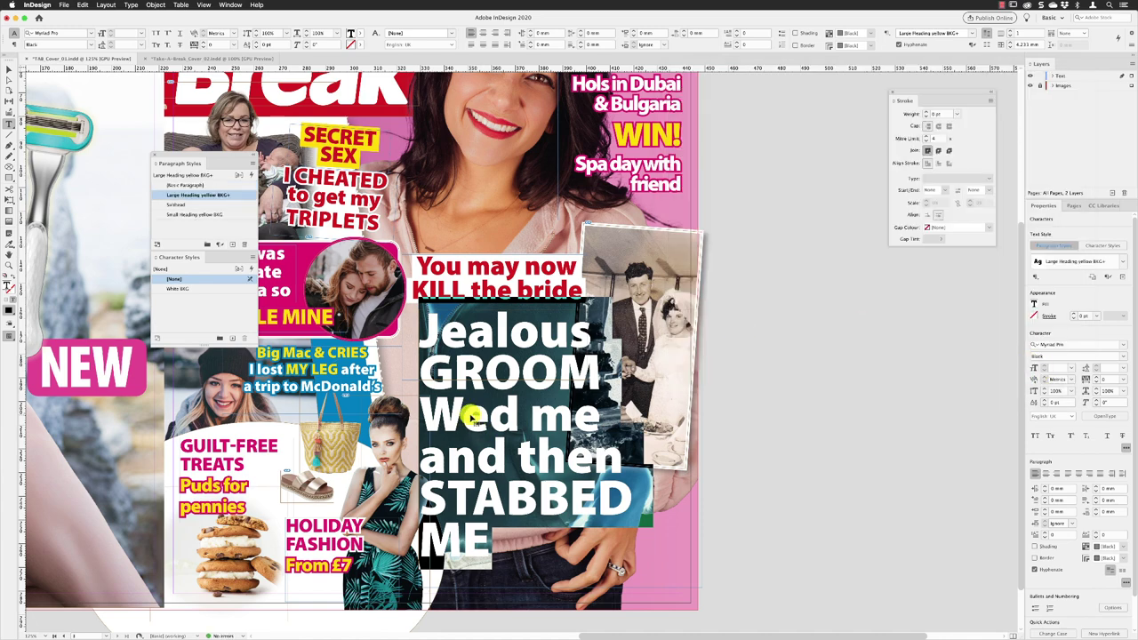
pyautogui.press('Escape')
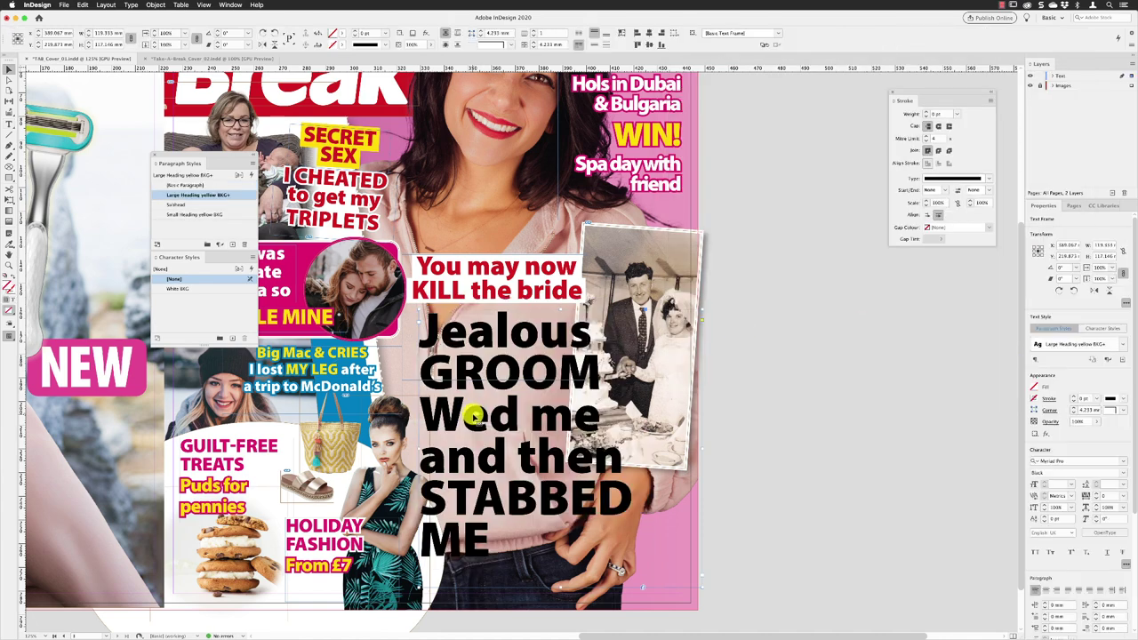
# Step: Edit the Large Heading yellow BKG style to turn on paragraph shading in TAB Yellow at 100% tint
pyautogui.rightClick(182, 195)
pyautogui.click(194, 200)
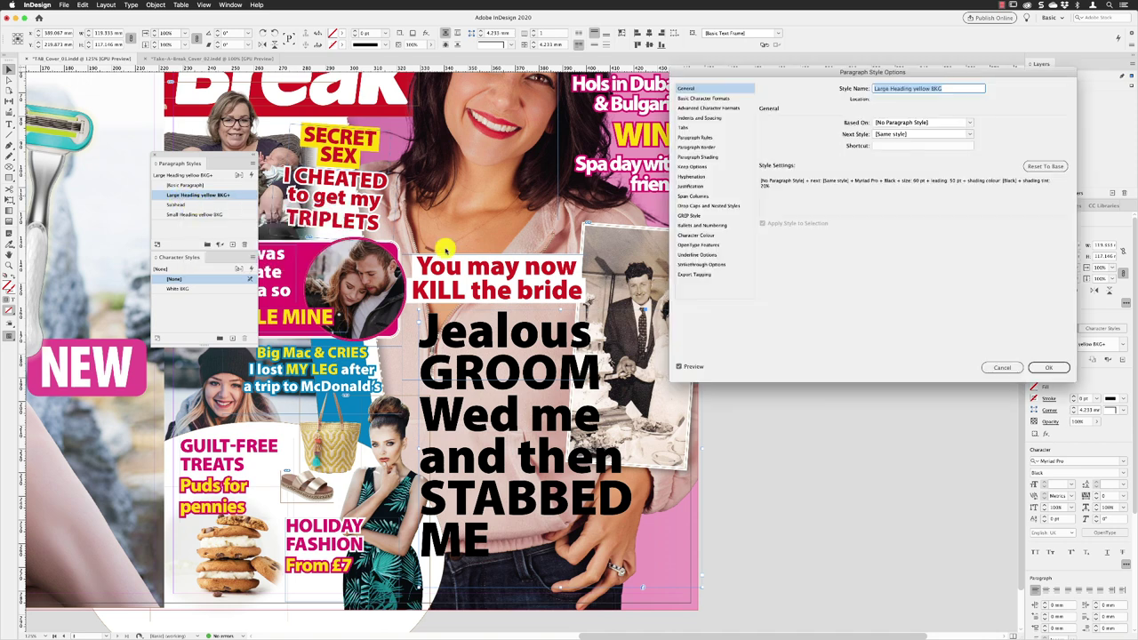
pyautogui.click(706, 138)
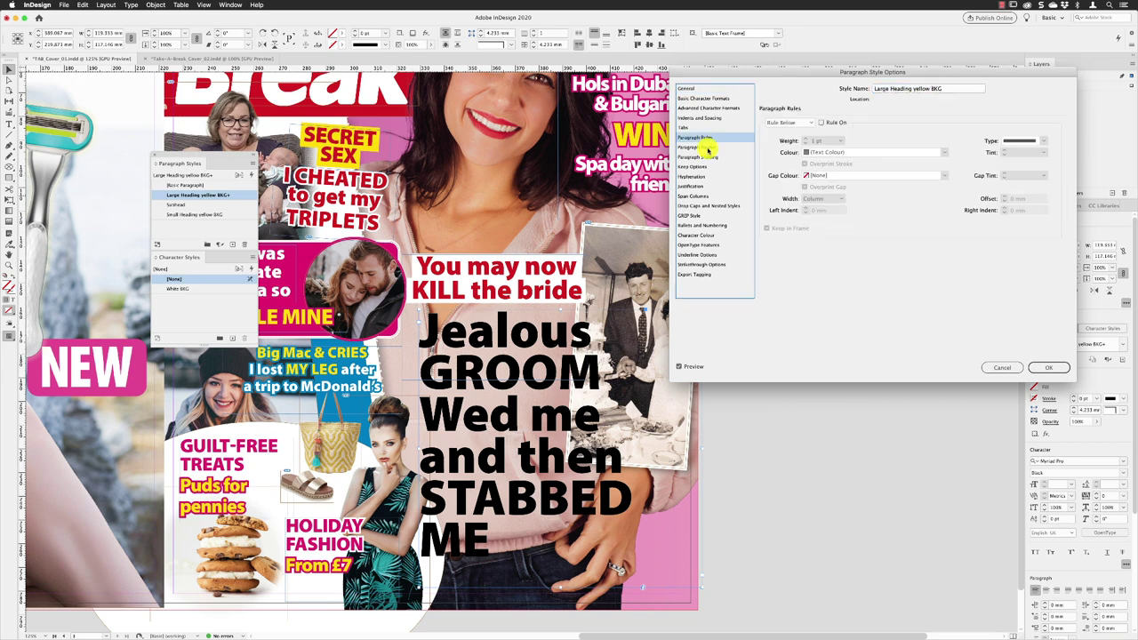
pyautogui.click(708, 148)
pyautogui.click(711, 158)
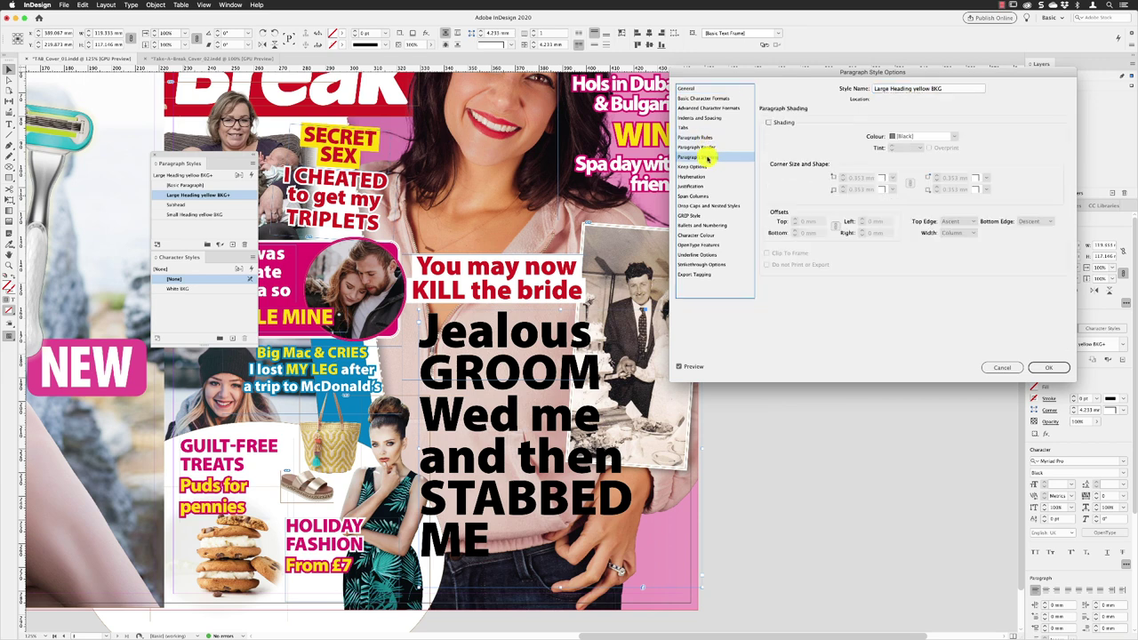
pyautogui.click(768, 124)
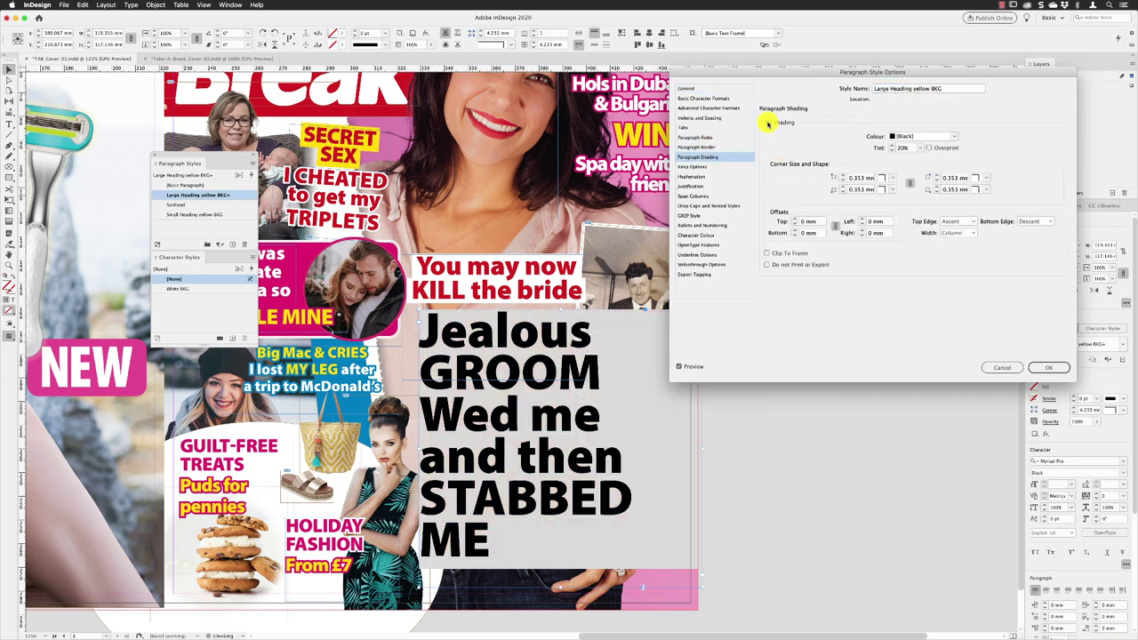
pyautogui.click(954, 136)
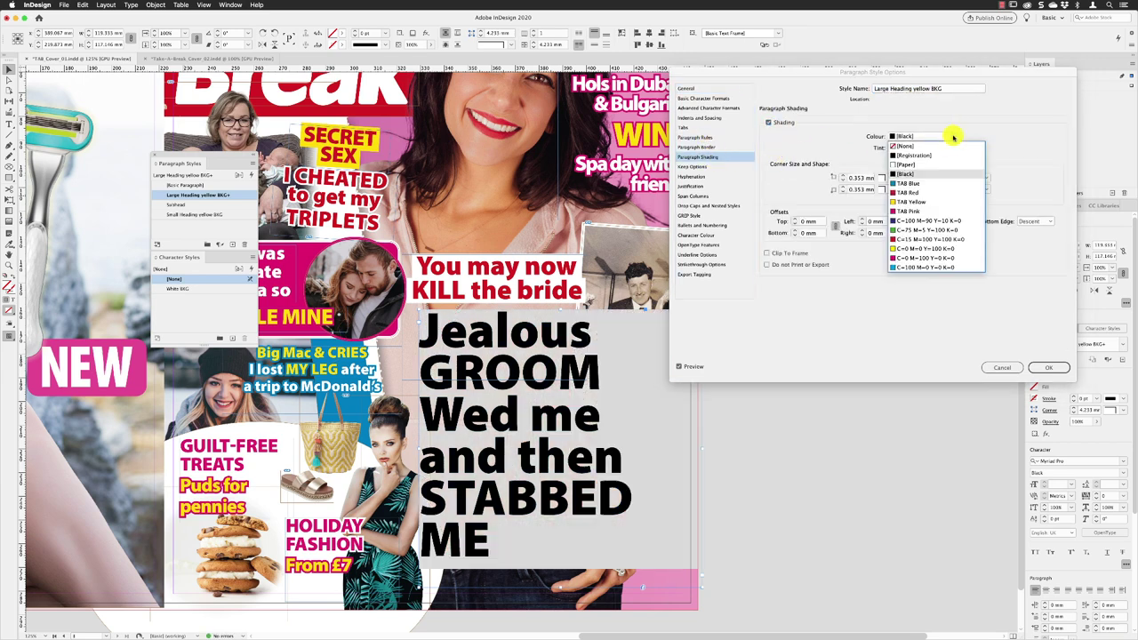
pyautogui.click(917, 203)
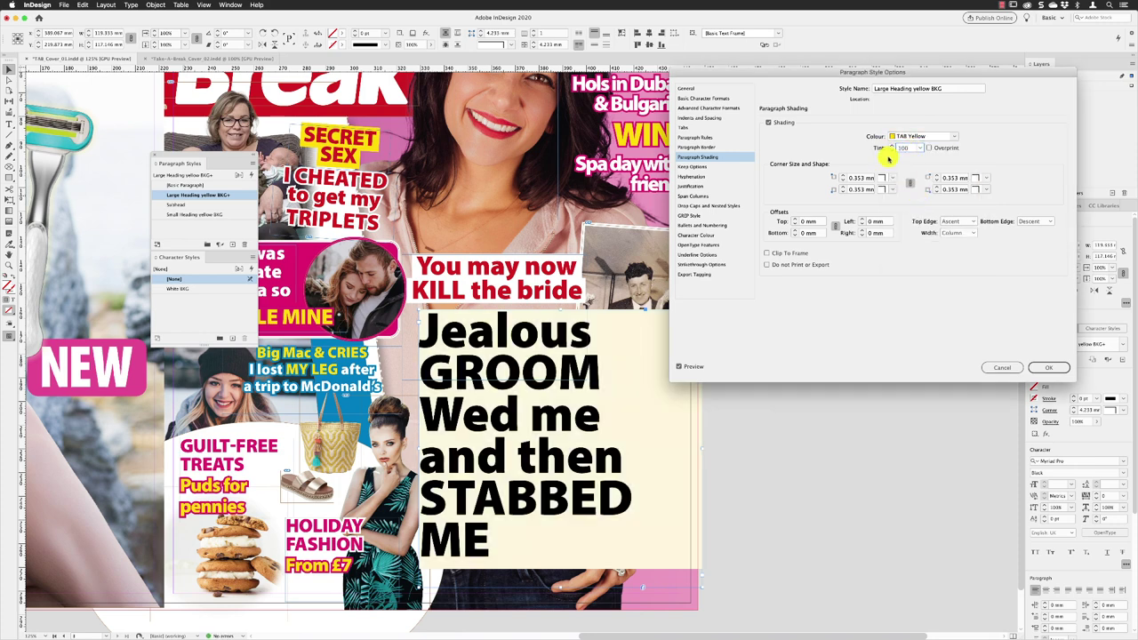
pyautogui.write('100')
pyautogui.press('Tab')
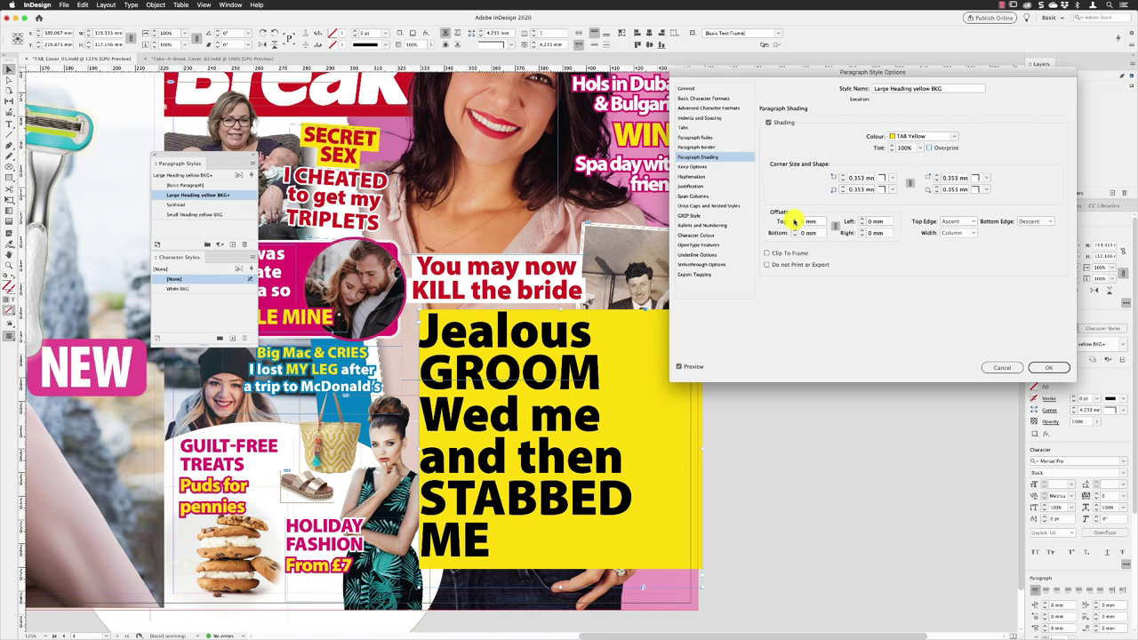
# Step: Set the style's paragraph shading width to Text, with unlinked offsets of 2 mm at the top, left and right, and apply the changes
pyautogui.click(835, 226)
pyautogui.click(967, 235)
pyautogui.click(961, 248)
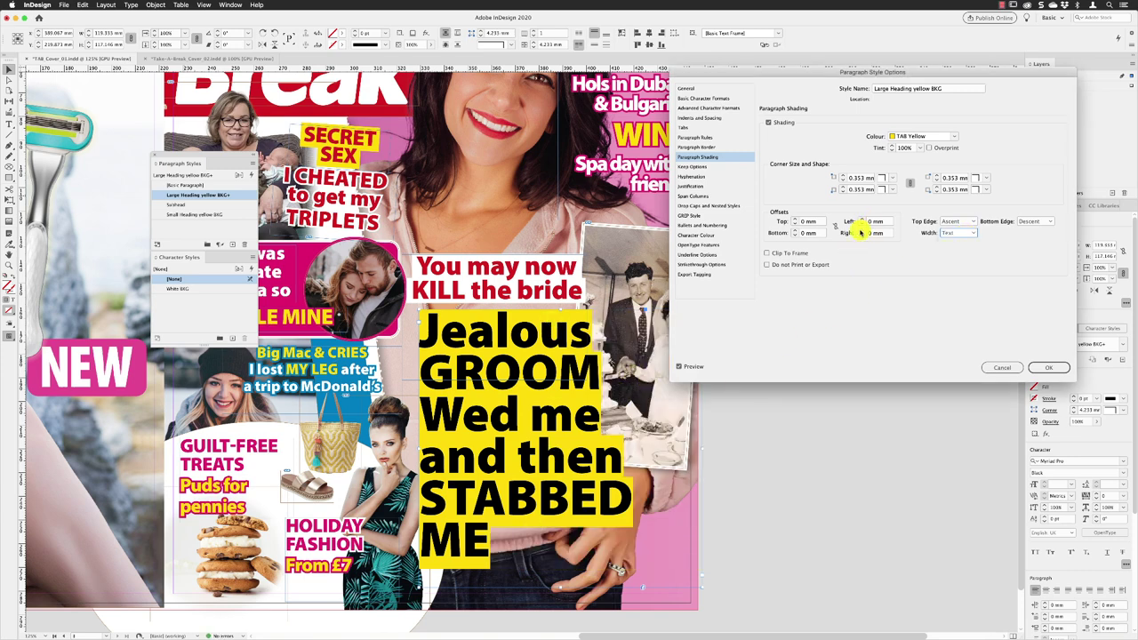
pyautogui.click(862, 232)
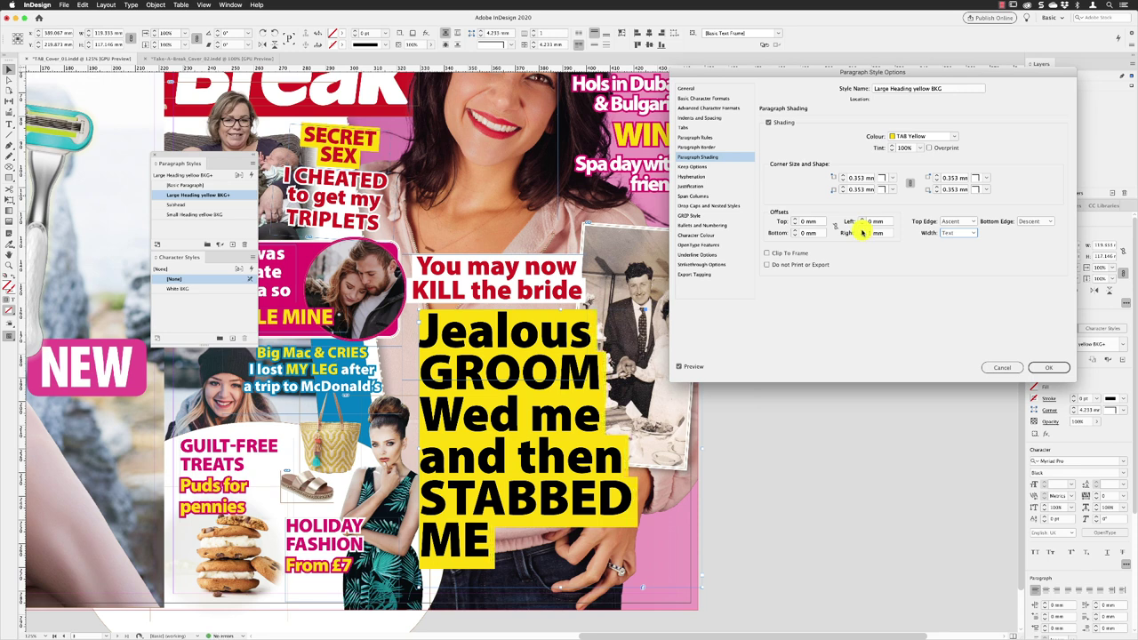
pyautogui.click(861, 222)
pyautogui.click(796, 220)
pyautogui.click(796, 219)
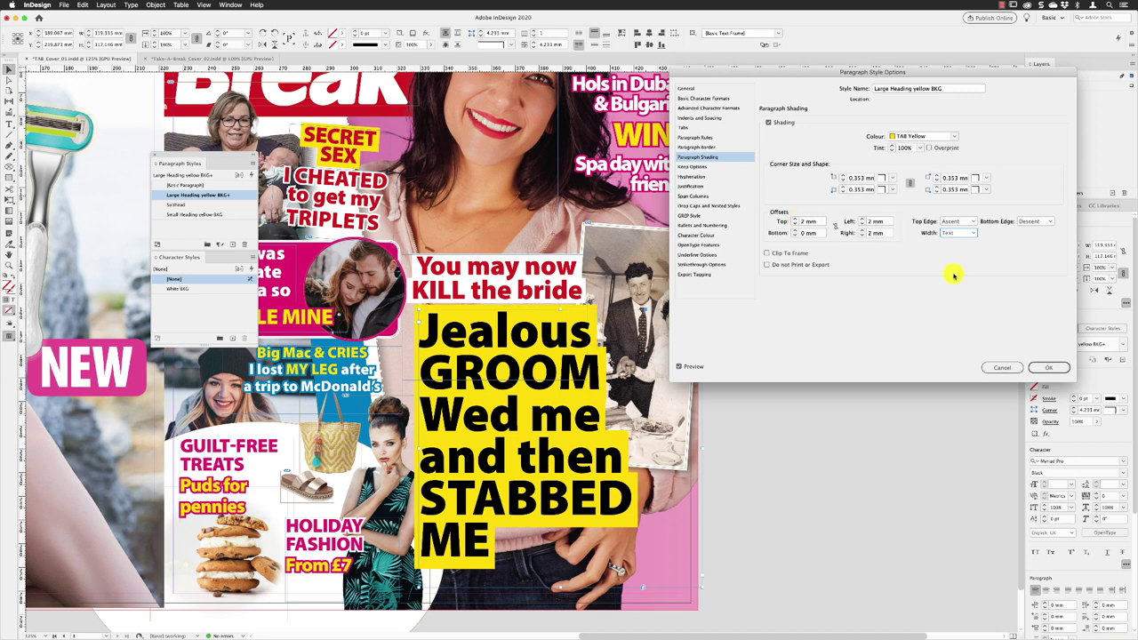
pyautogui.click(1047, 367)
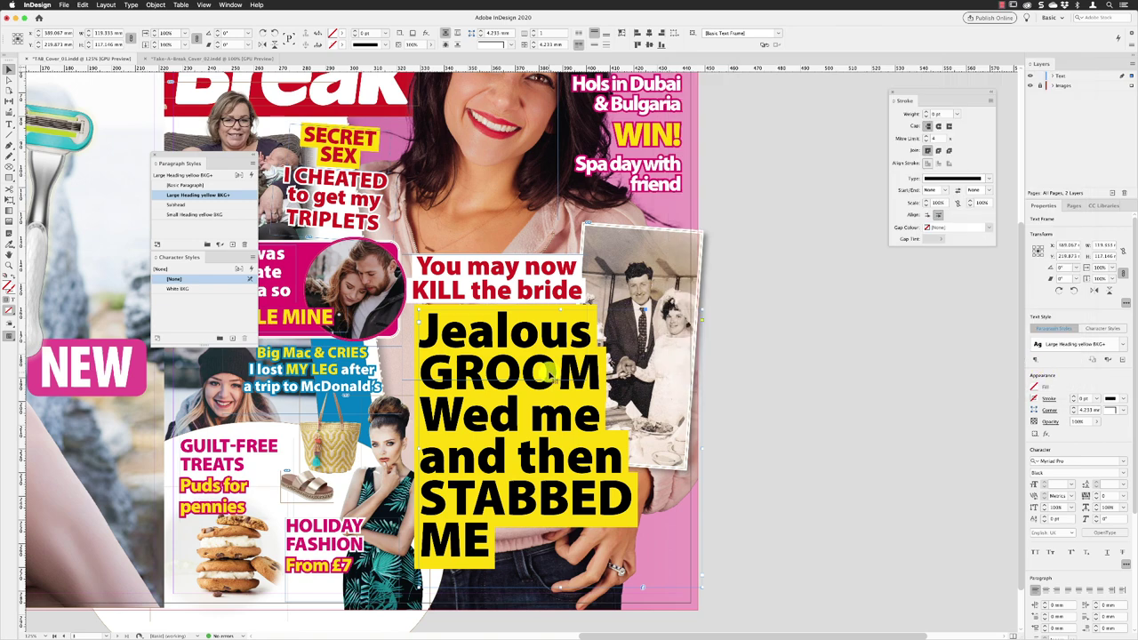
# Step: Colour the word GROOM in the yellow-backed headline TAB Red
pyautogui.doubleClick(504, 369)
pyautogui.click(504, 369)
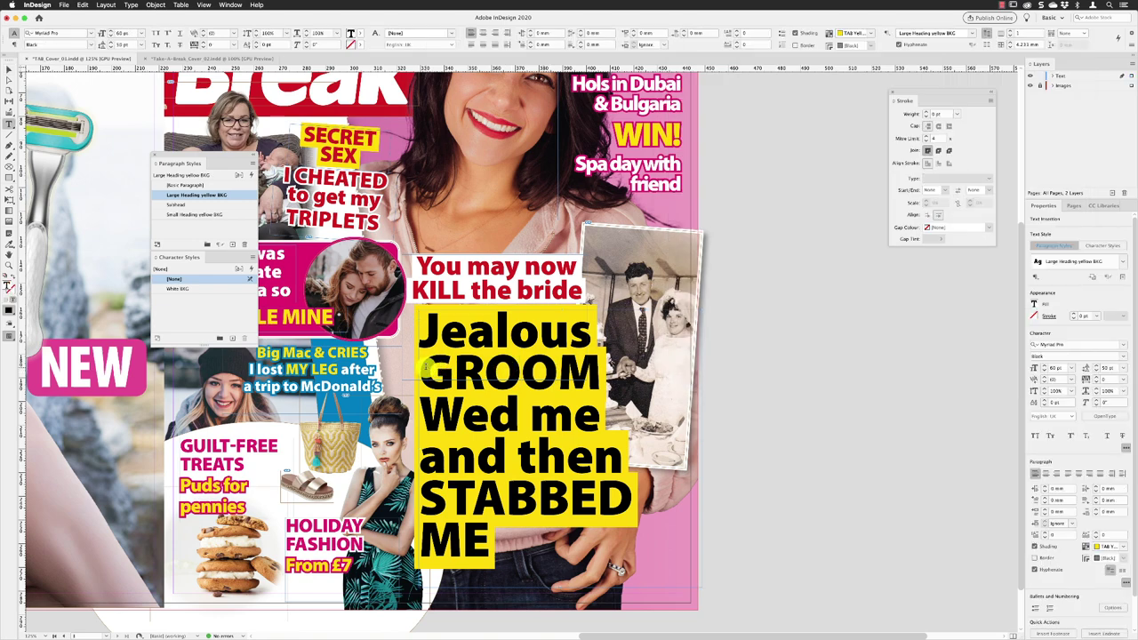
pyautogui.moveTo(425, 369); pyautogui.dragTo(599, 369)
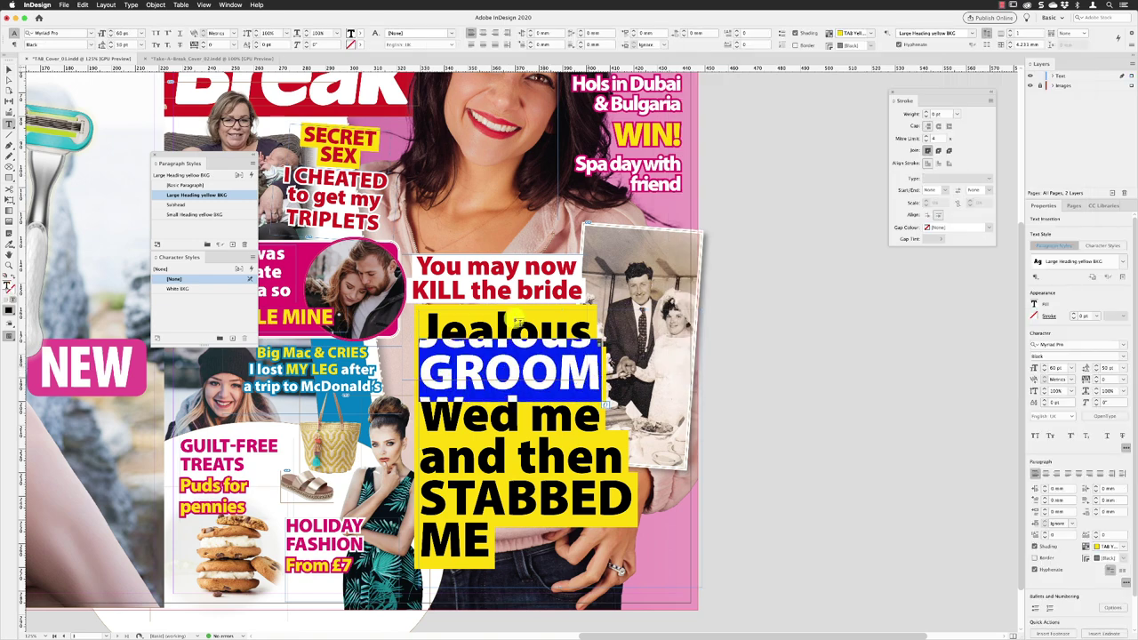
pyautogui.click(356, 33)
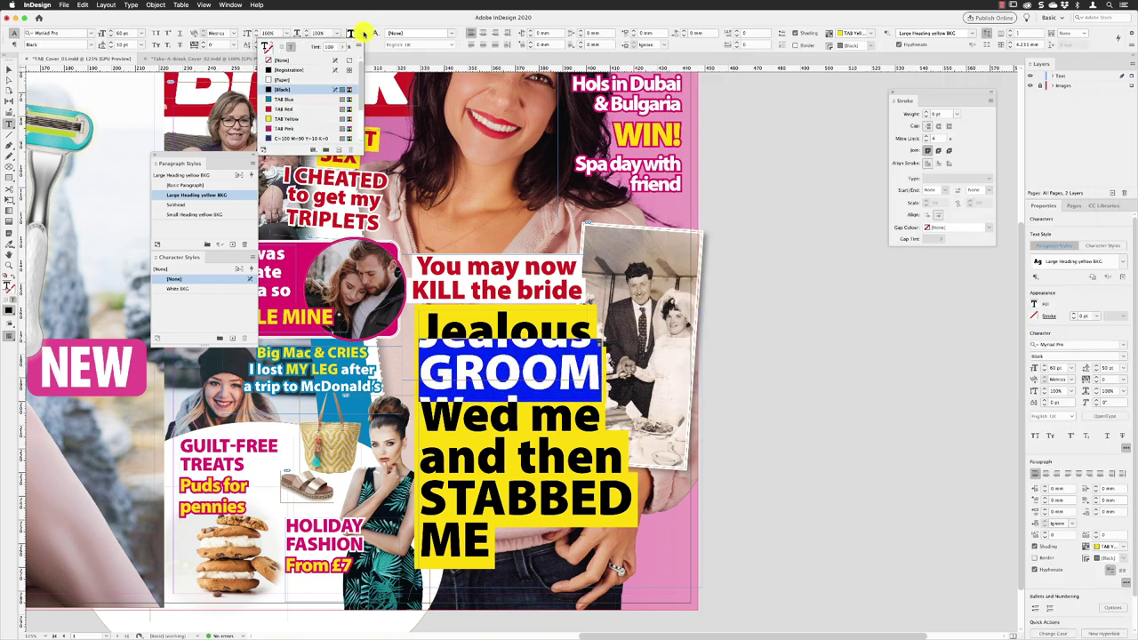
pyautogui.click(284, 109)
pyautogui.click(526, 447)
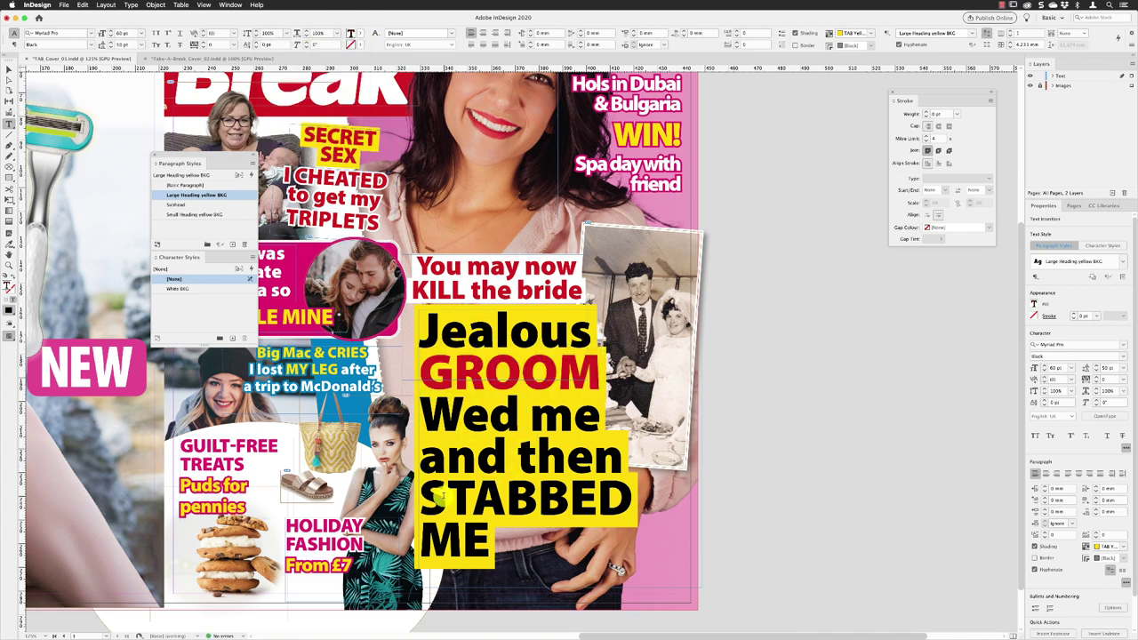
# Step: Colour the words STABBED and ME in the yellow-backed headline TAB Red, and deselect the text frame
pyautogui.doubleClick(443, 495)
pyautogui.click(359, 33)
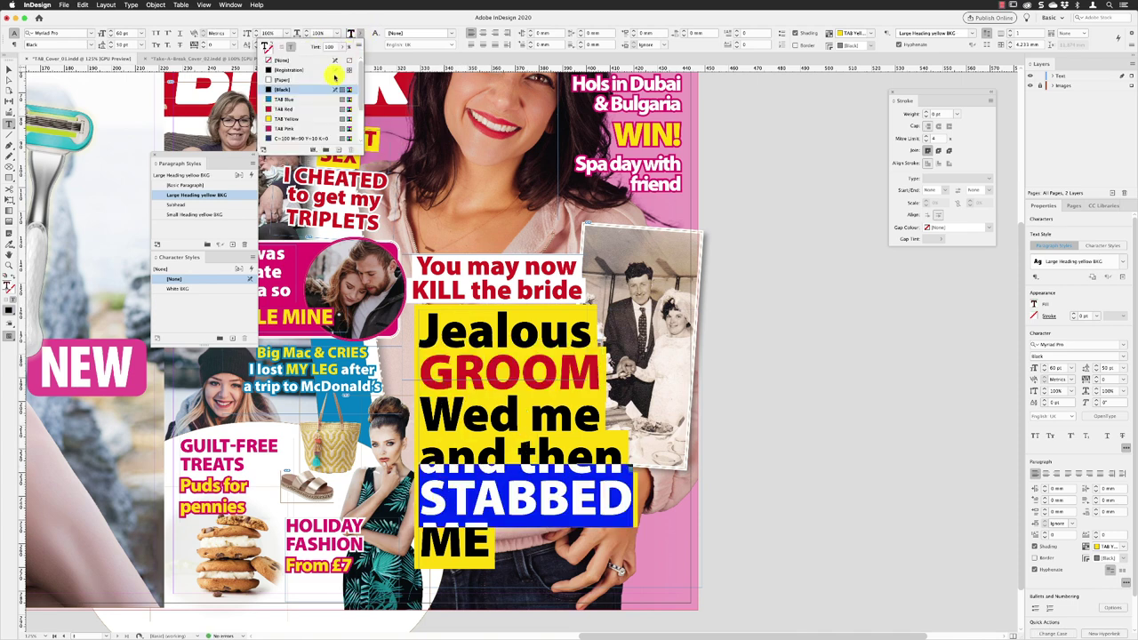
pyautogui.click(299, 109)
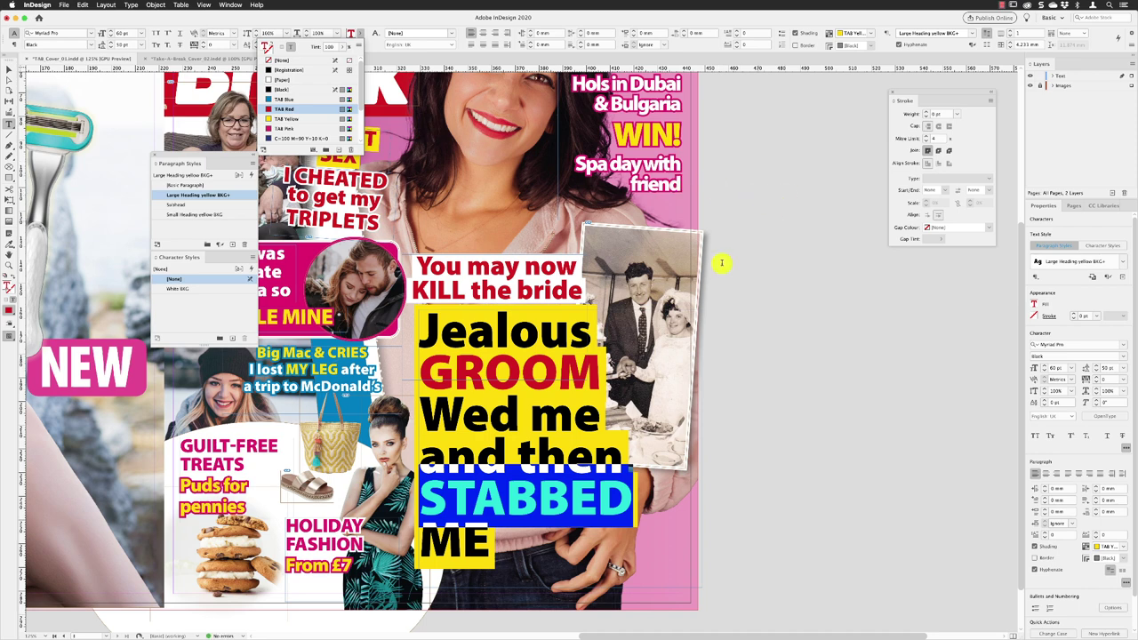
pyautogui.click(481, 534)
pyautogui.doubleClick(480, 533)
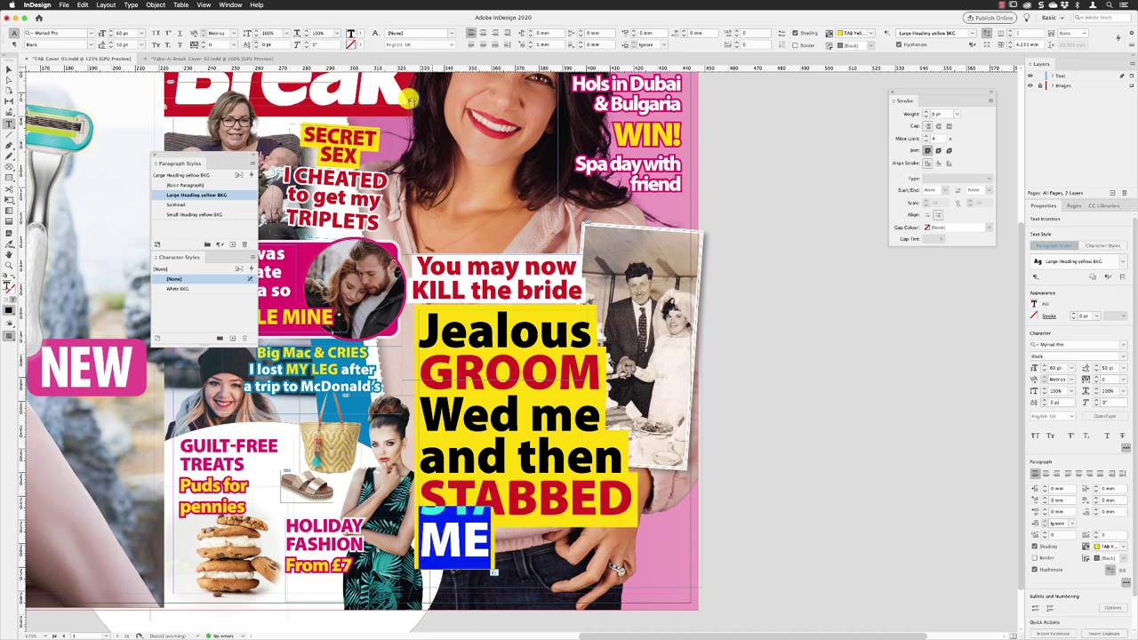
pyautogui.click(356, 35)
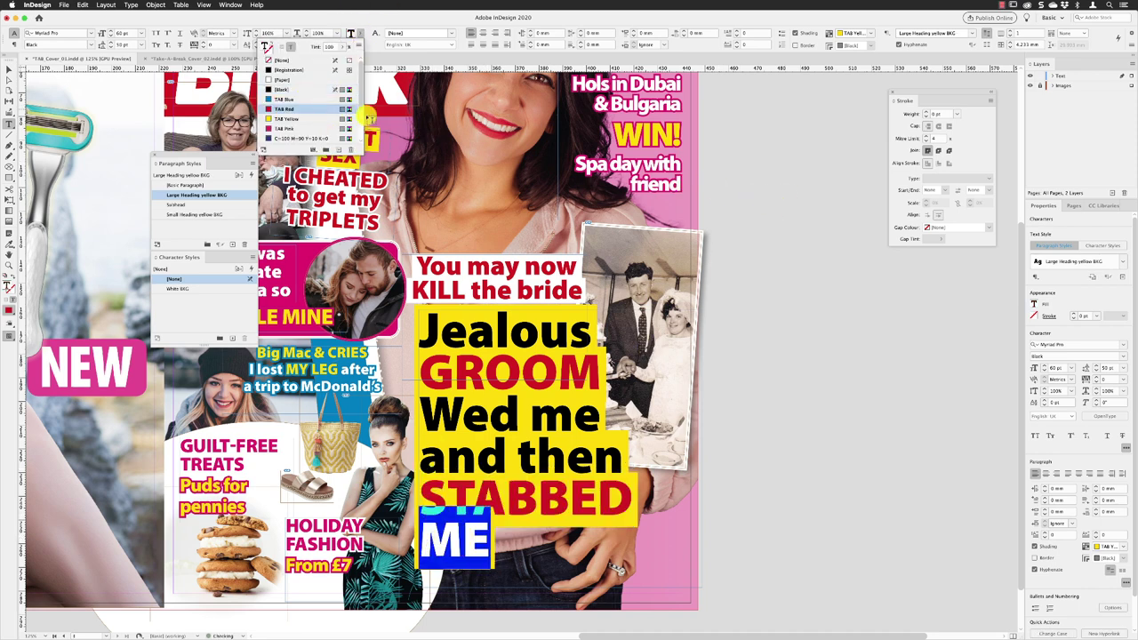
pyautogui.click(306, 110)
pyautogui.press('Escape')
pyautogui.click(747, 222)
# Step: Preview the spread without guides at 100% and close the floating Stroke, Paragraph Styles and Character Styles panels
pyautogui.hscroll(-3, 767, 226)
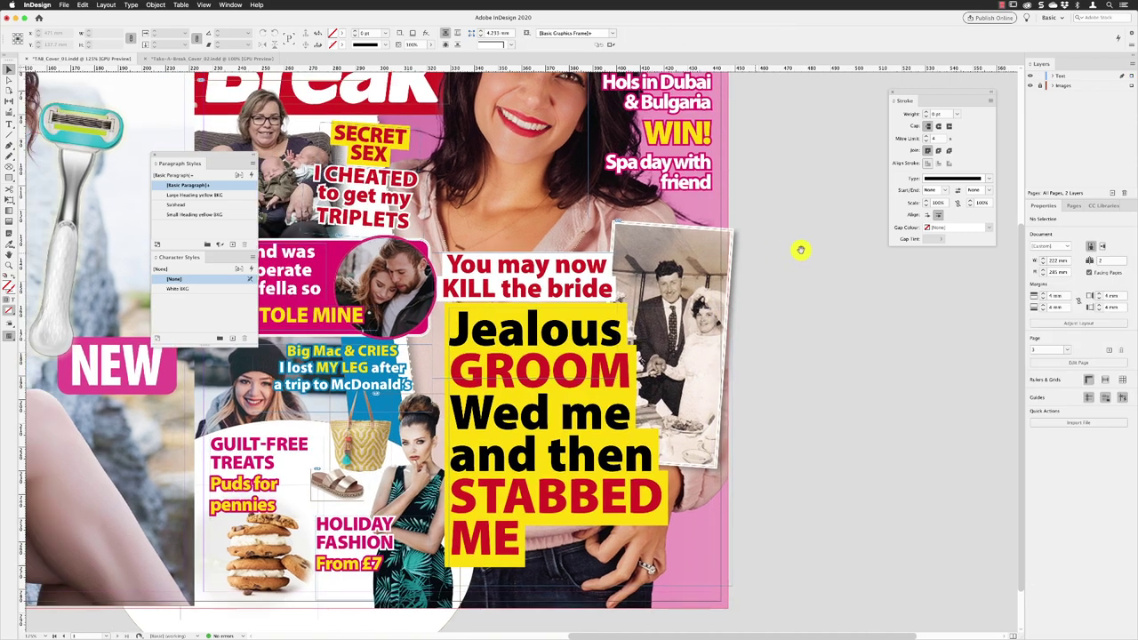
pyautogui.press('w')
pyautogui.press('super+minus')
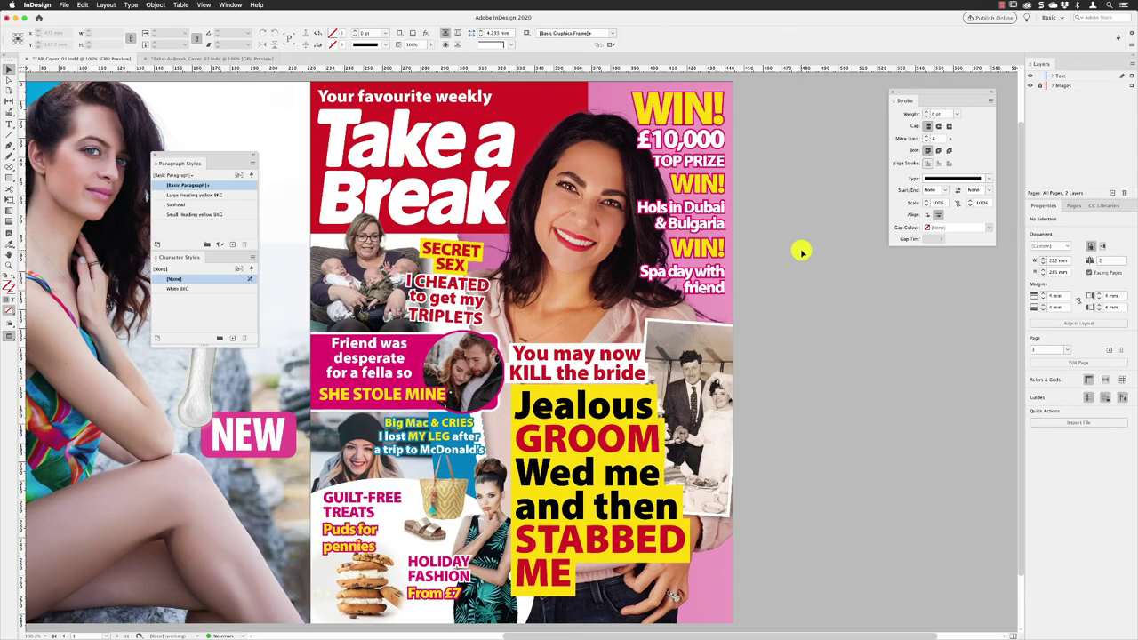
pyautogui.hscroll(-5, 800, 252)
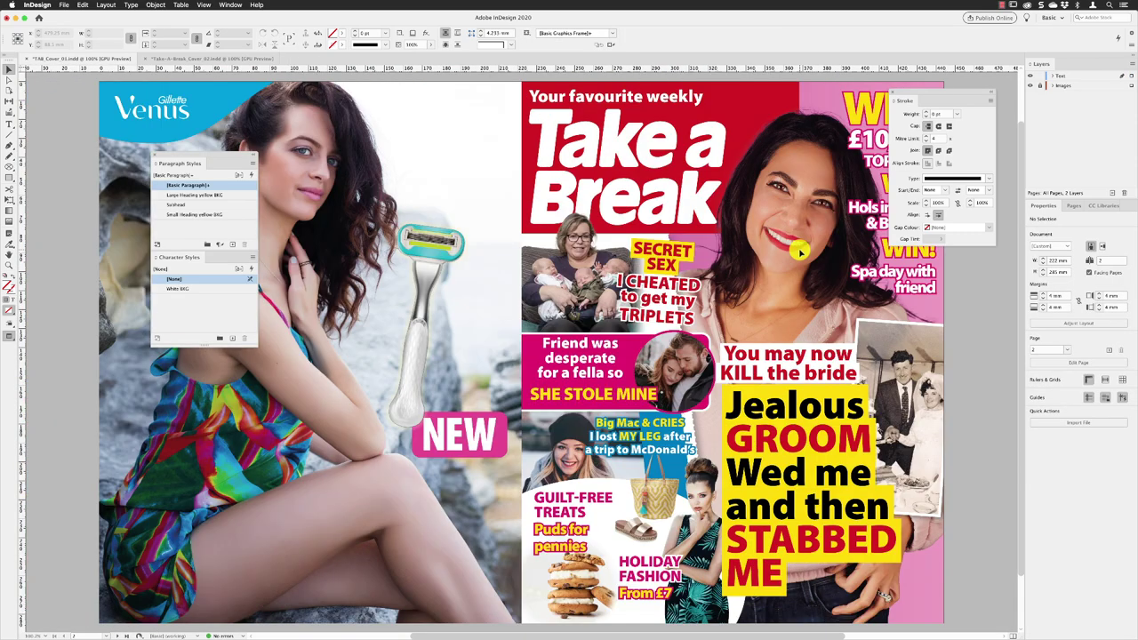
pyautogui.click(892, 91)
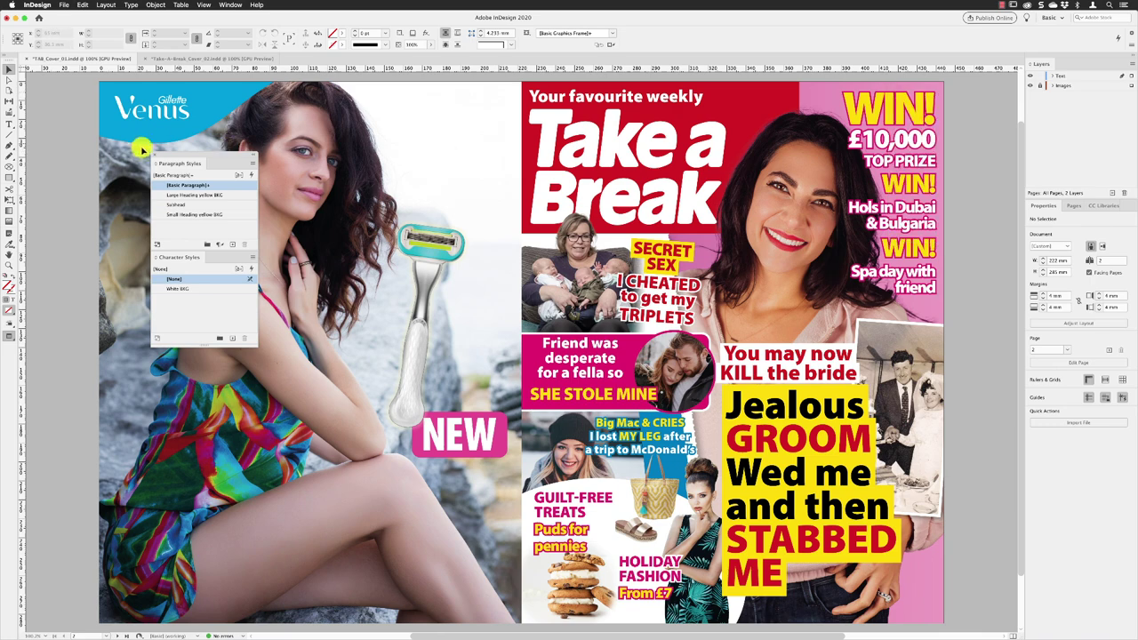
pyautogui.click(155, 158)
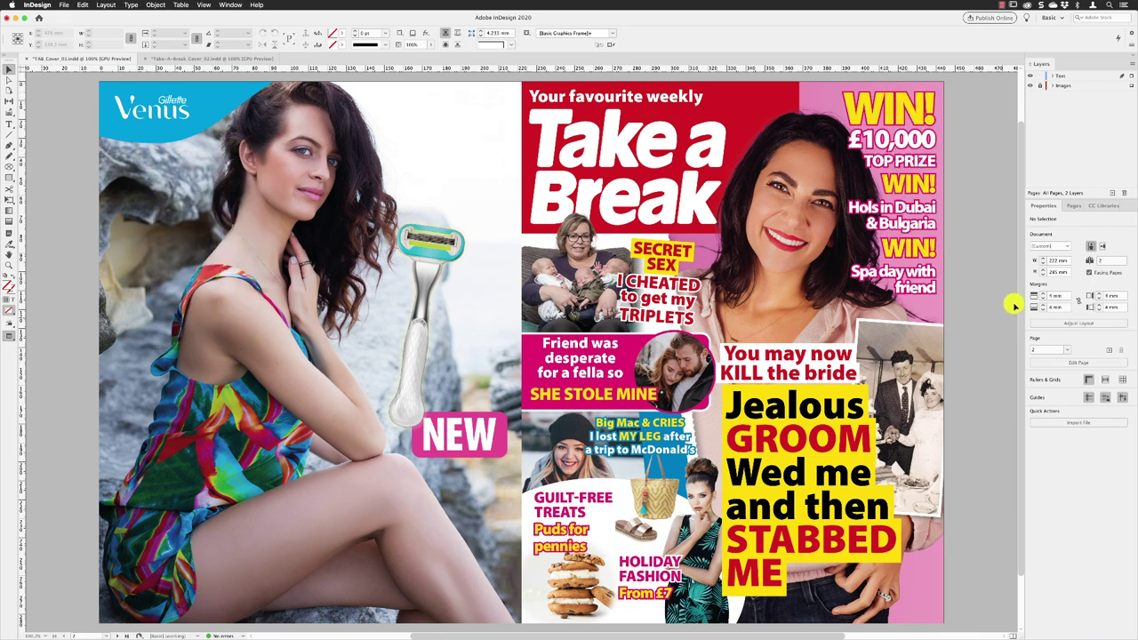
# Step: Shorten the "You may now KILL the bride" text frame to about 22 mm high
pyautogui.hscroll(1, 985, 267)
pyautogui.click(768, 343)
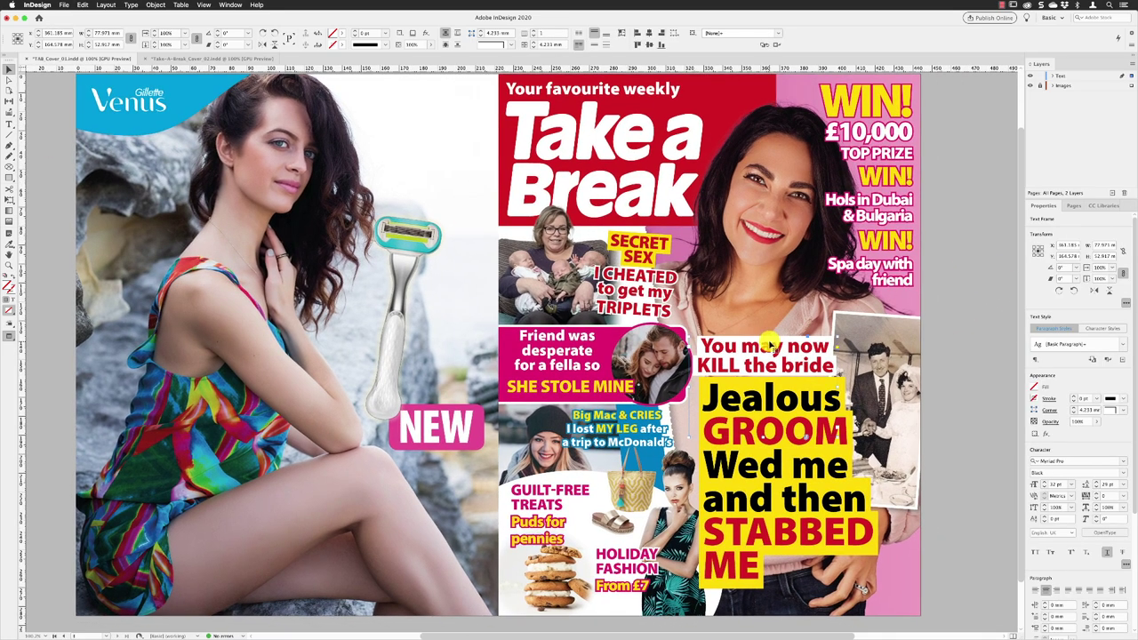
pyautogui.moveTo(763, 401); pyautogui.dragTo(749, 365)
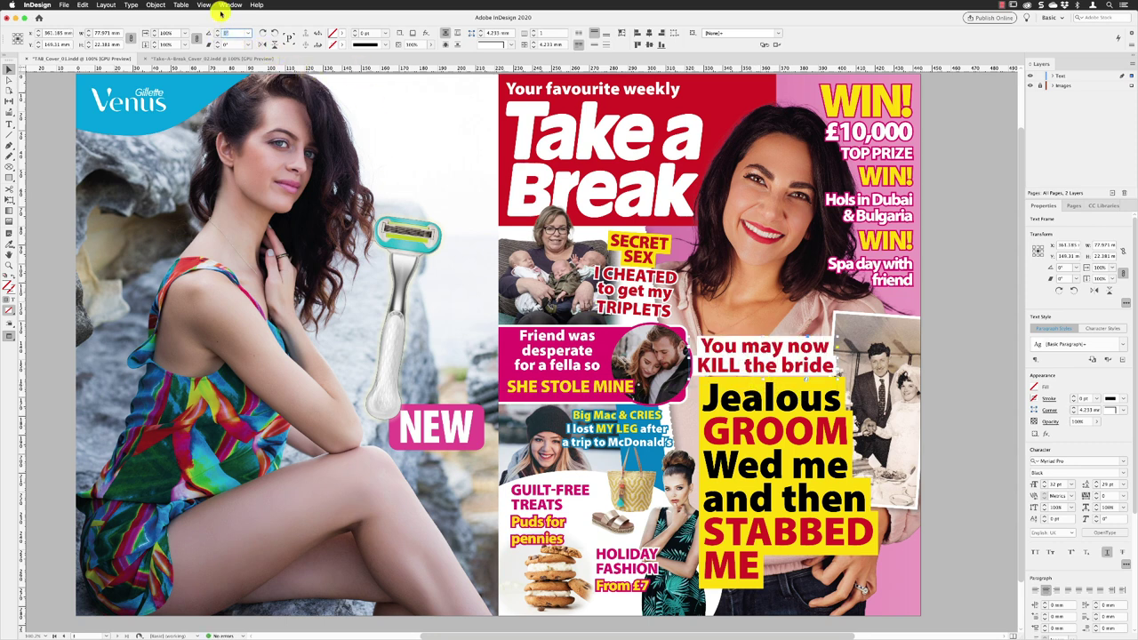
# Step: Rotate the "You may now KILL the bride" frame by 4° and move it slightly down towards the yellow headline
pyautogui.write('4')
pyautogui.press('Return')
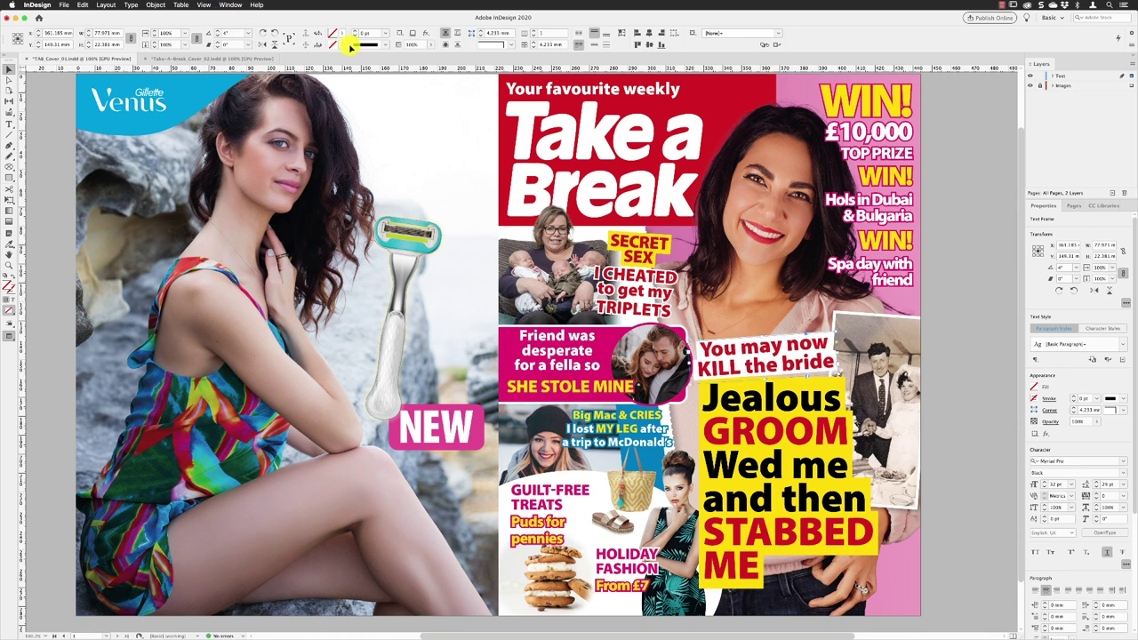
pyautogui.moveTo(798, 342); pyautogui.dragTo(801, 358)
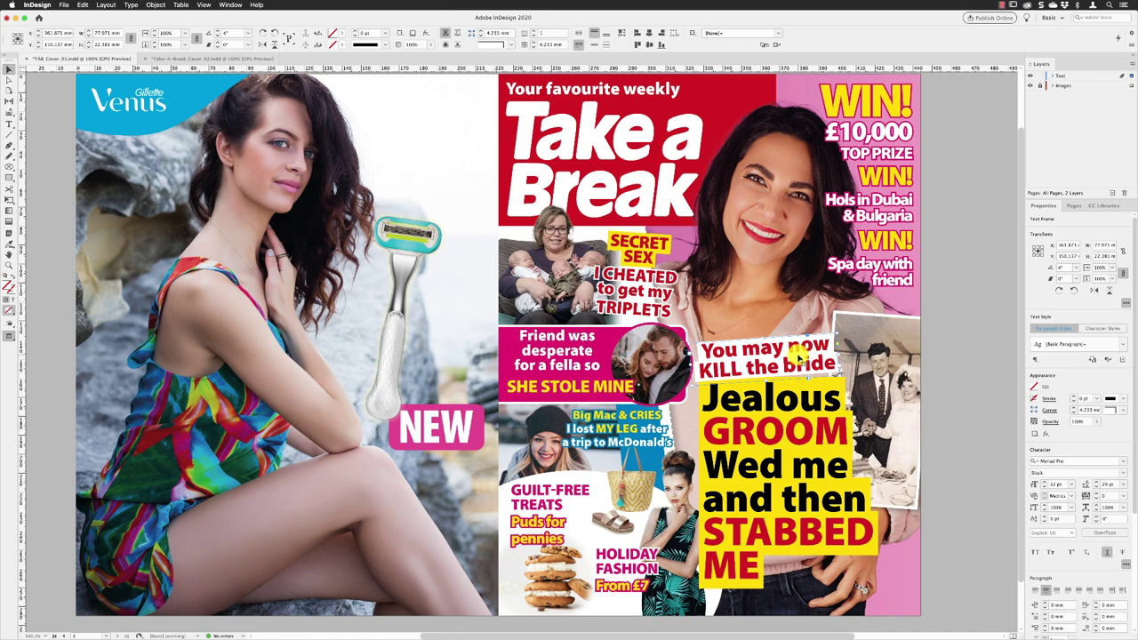
# Step: Add a drop shadow to the "You may now KILL the bride" frame with a distance of 2 mm and a size of 1 mm
pyautogui.press('super+equal')
pyautogui.press('super+equal')
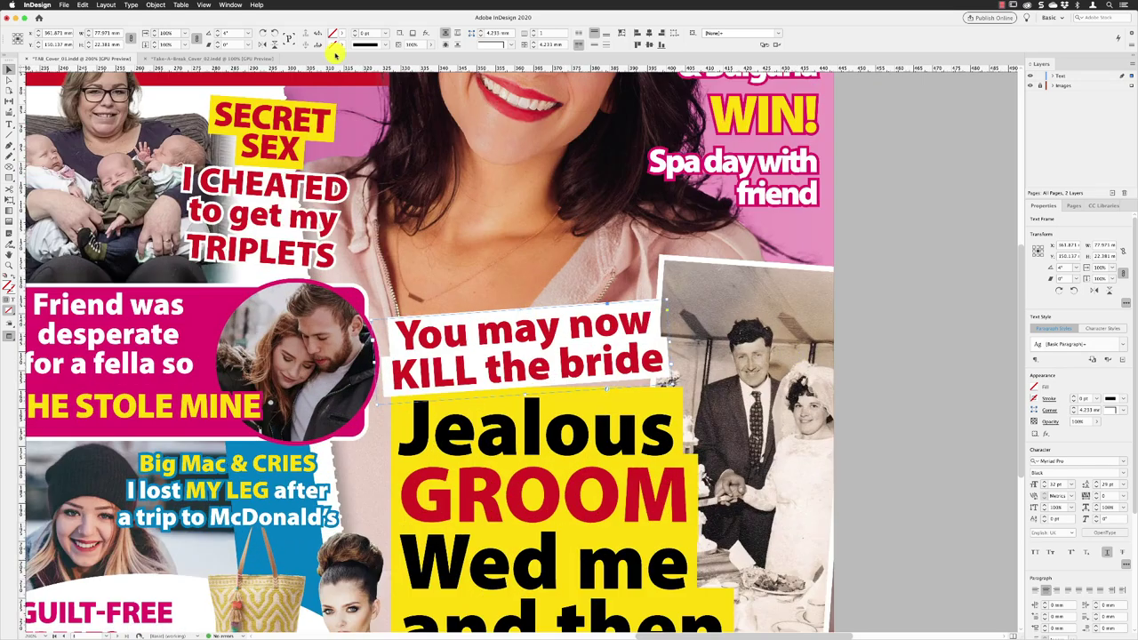
pyautogui.click(426, 33)
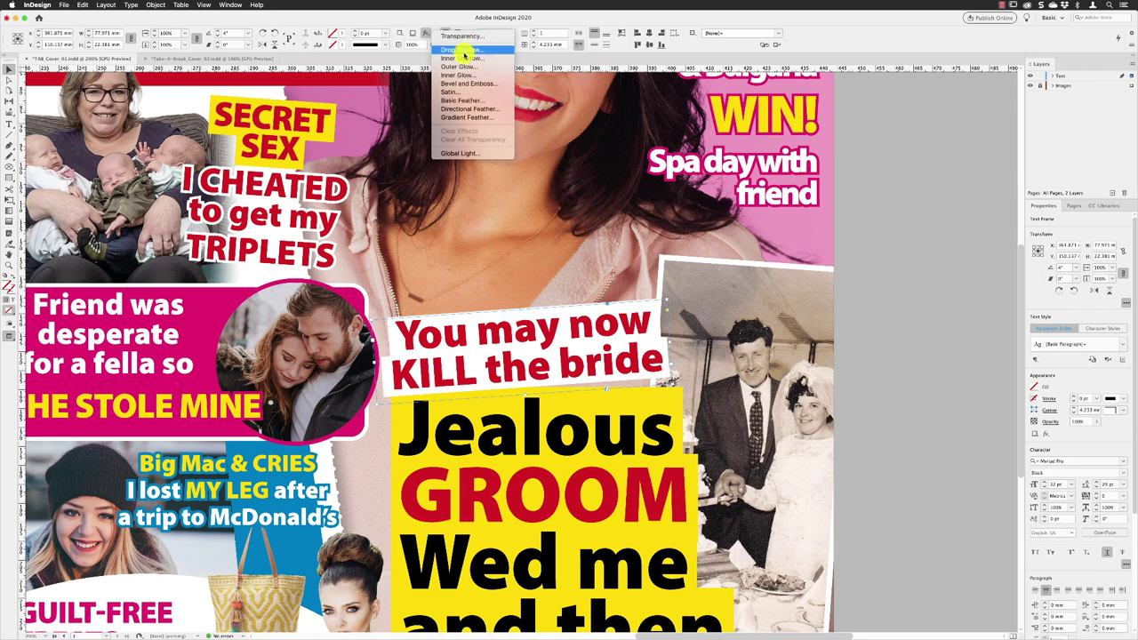
pyautogui.click(463, 51)
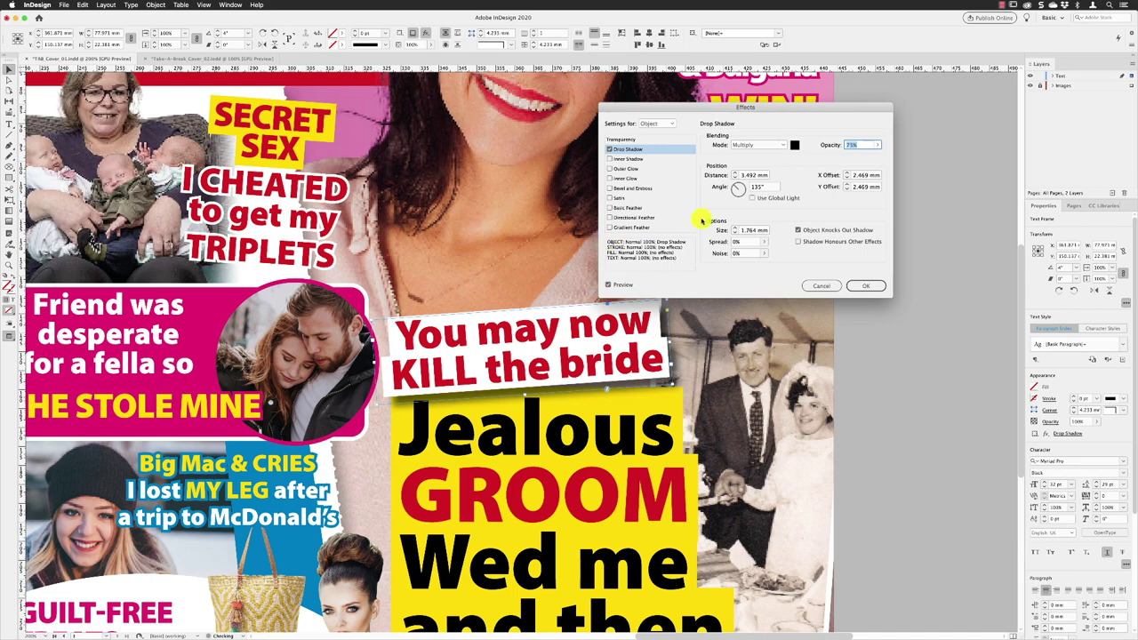
pyautogui.moveTo(666, 106); pyautogui.dragTo(722, 96)
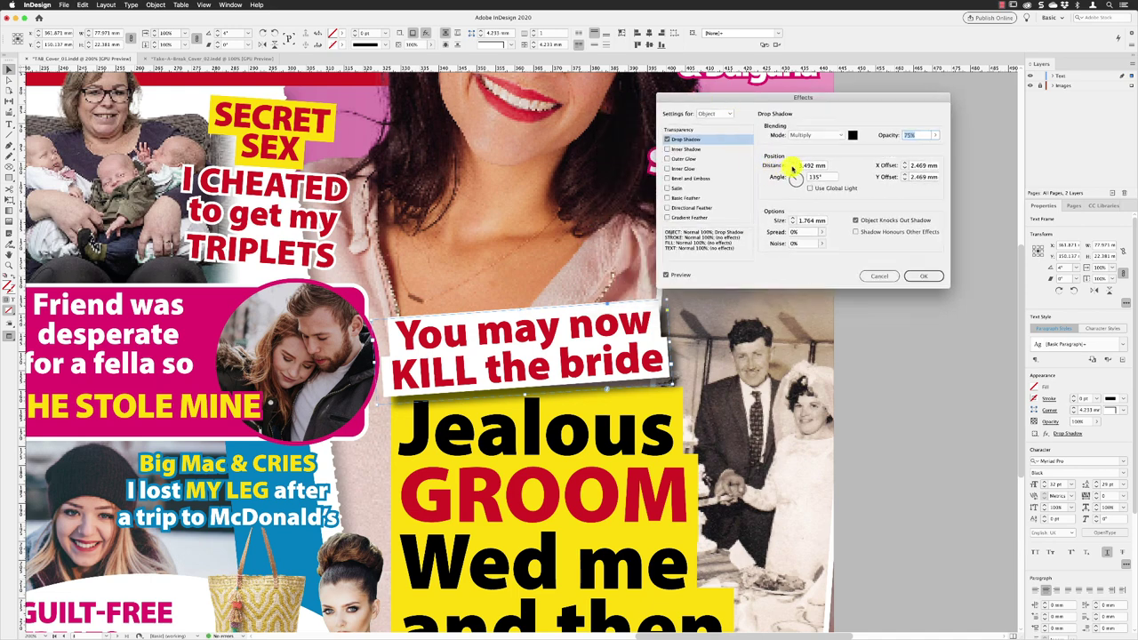
pyautogui.doubleClick(804, 166)
pyautogui.write('3')
pyautogui.press('Tab')
pyautogui.doubleClick(794, 220)
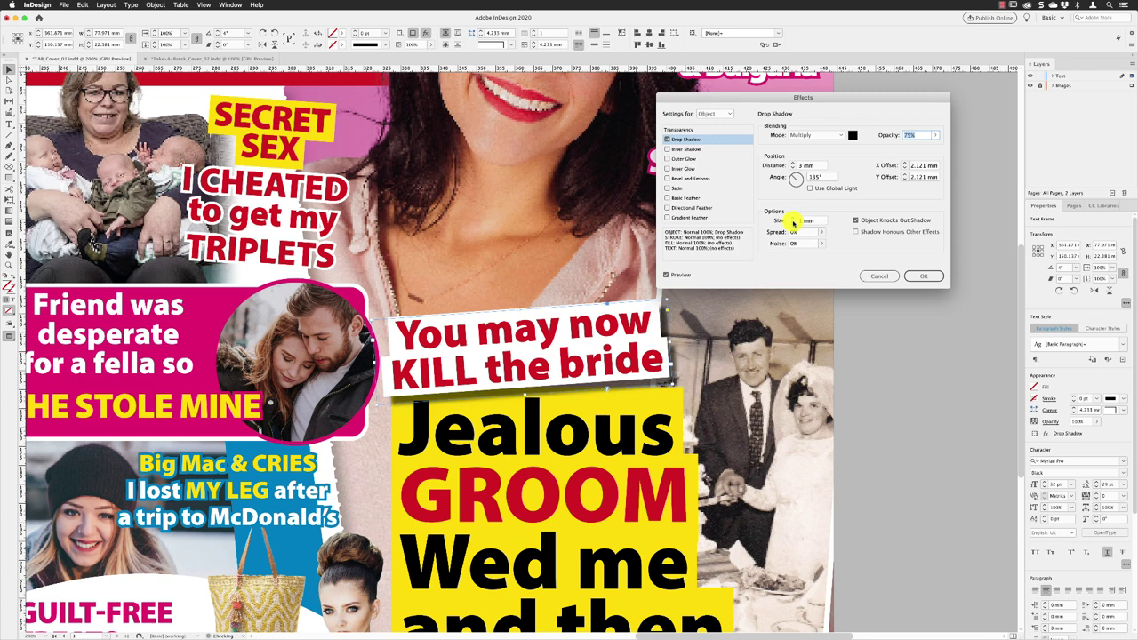
pyautogui.doubleClick(794, 166)
pyautogui.write('2')
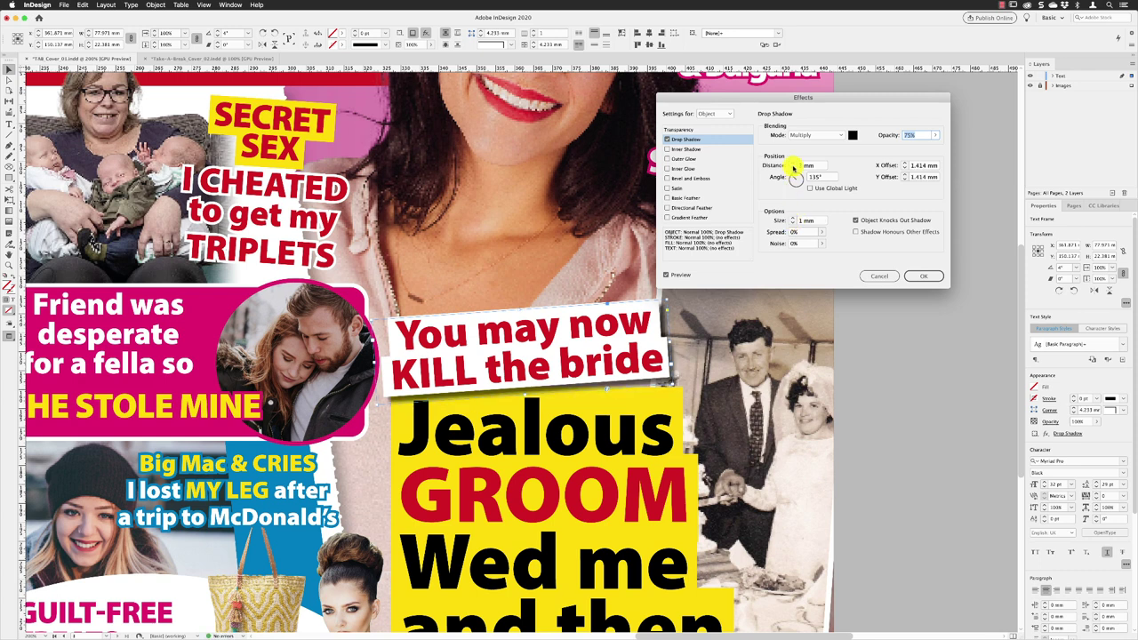
pyautogui.click(916, 276)
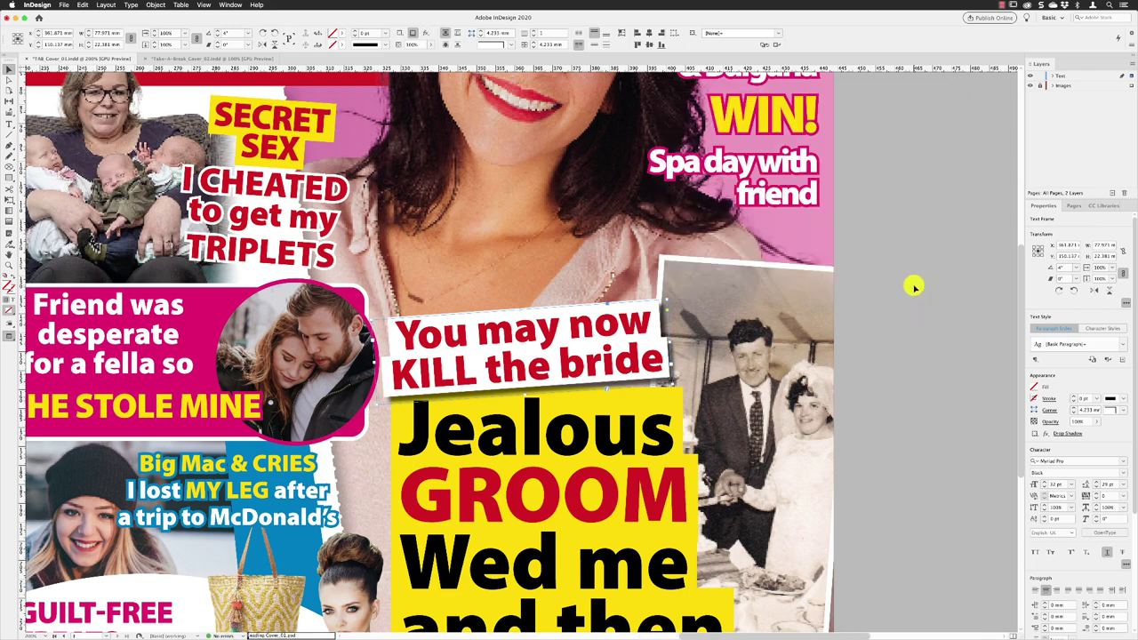
# Step: Deselect the headline frame and examine the finished cover spread at 100%
pyautogui.press('super+1')
pyautogui.click(887, 305)
pyautogui.hscroll(-2, 887, 305)
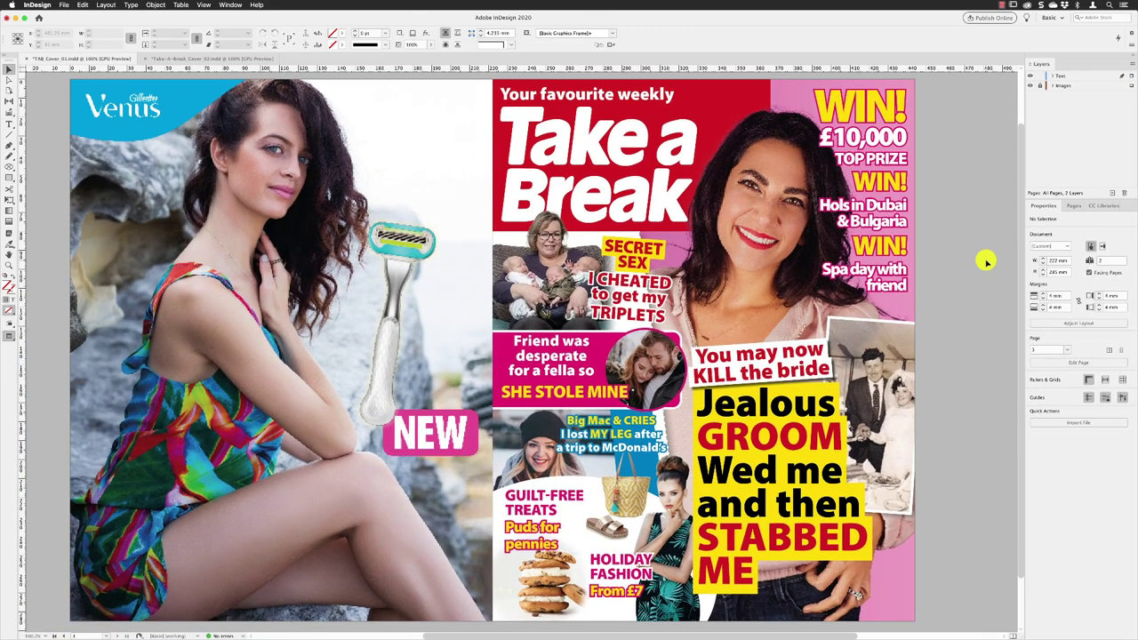